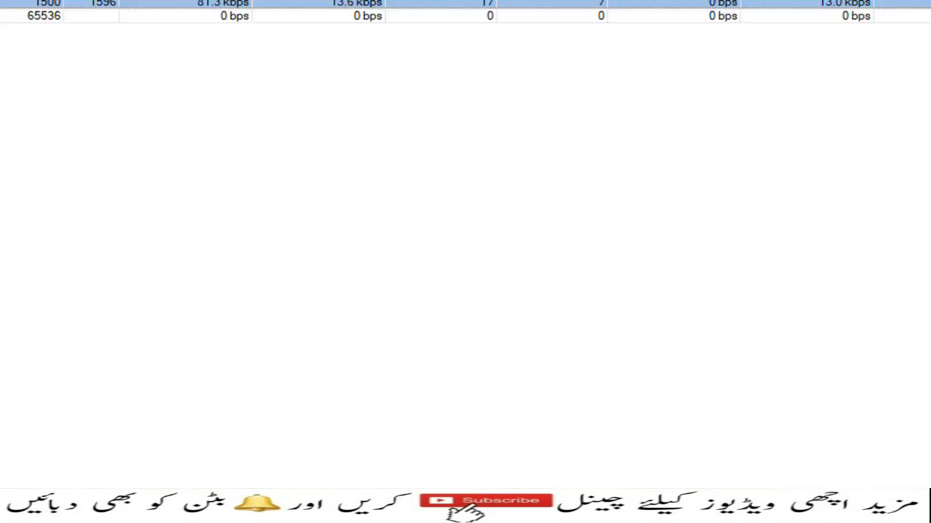
Step: Open the router's DNS cache from its DNS settings to check for cached entries
left_click(101, 61)
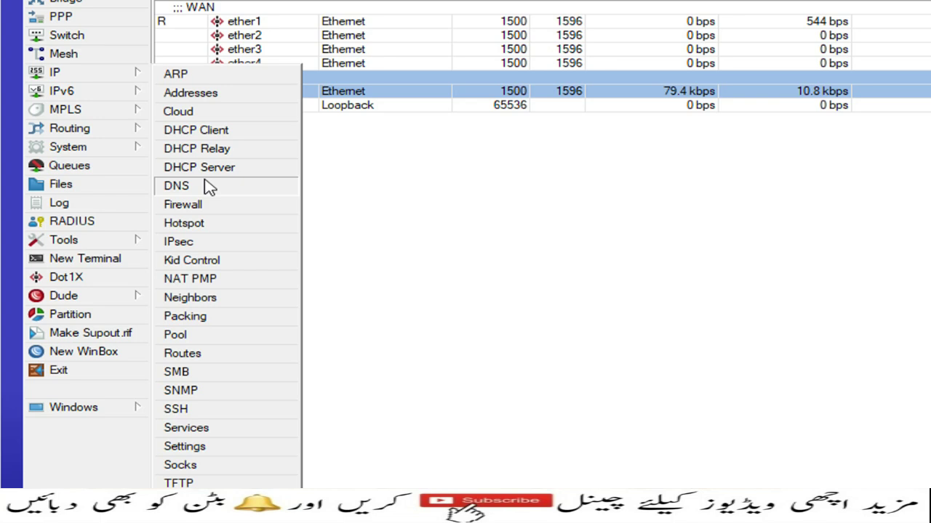
left_click(208, 187)
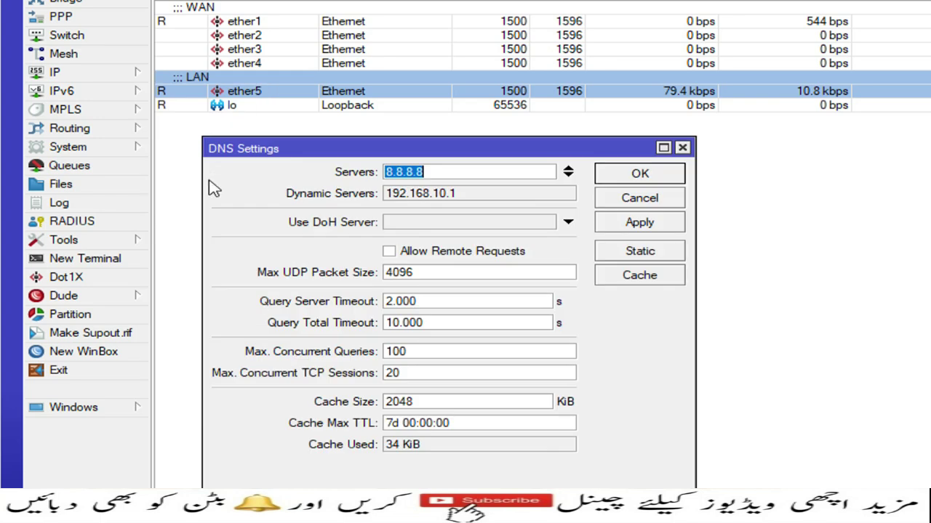
left_click(632, 278)
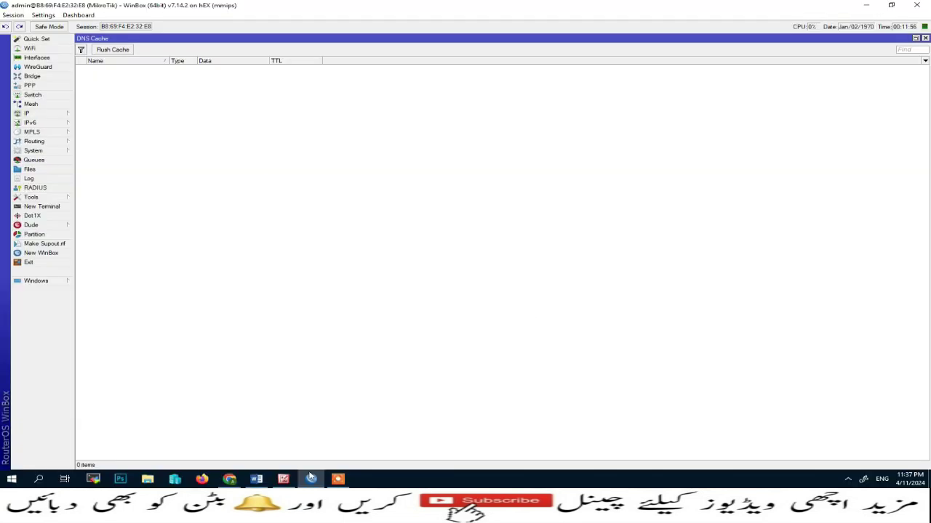
Step: Switch to Chrome, play the India vs Pakistan cricket video on YouTube to generate DNS traffic, pause it, and return to the WinBox DNS cache
left_click(230, 480)
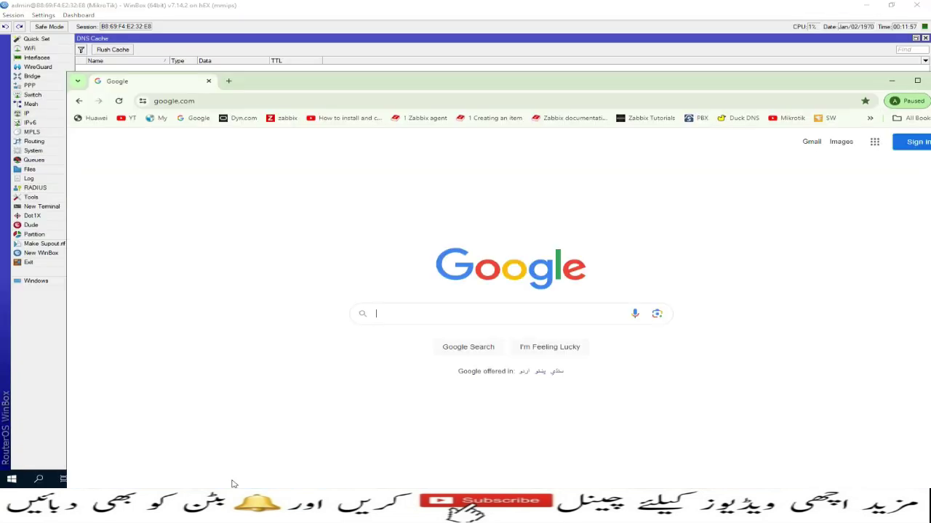
left_click(127, 120)
left_click_drag(415, 80, 709, 75)
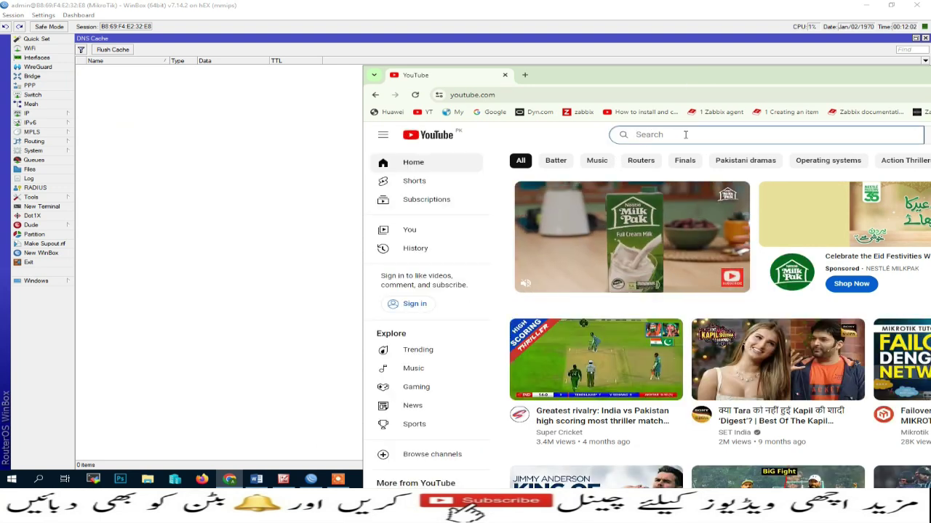
left_click(605, 398)
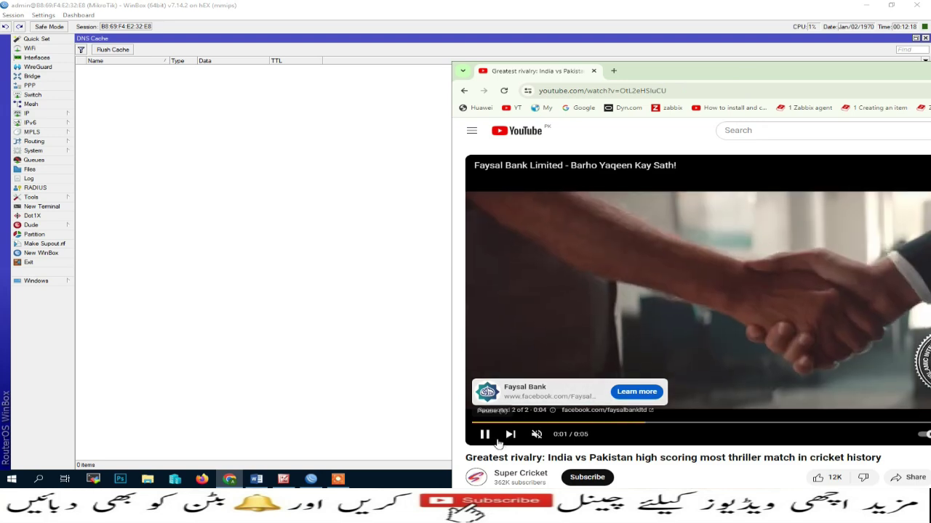
left_click(486, 435)
left_click_drag(864, 76, 691, 75)
left_click(920, 79)
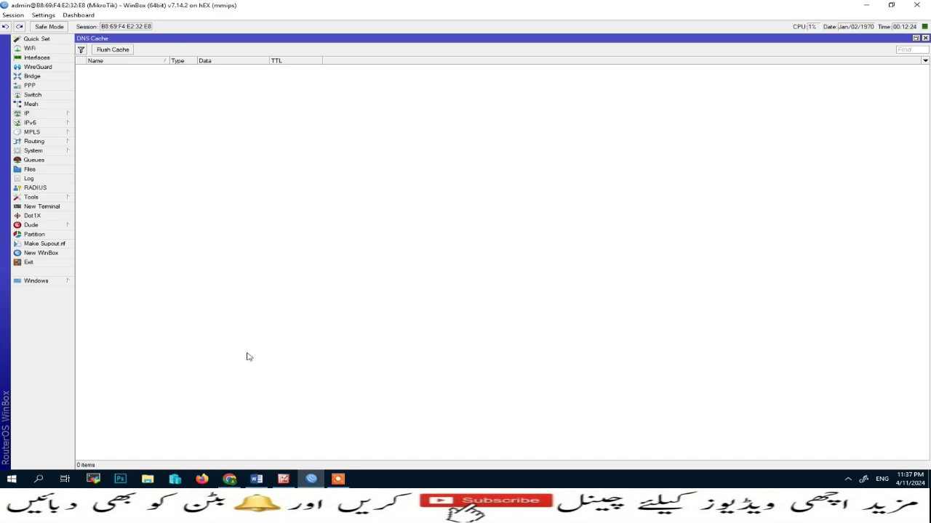
Step: Open the Windows Network Connections window by running ncpa.cpl
right_click(11, 479)
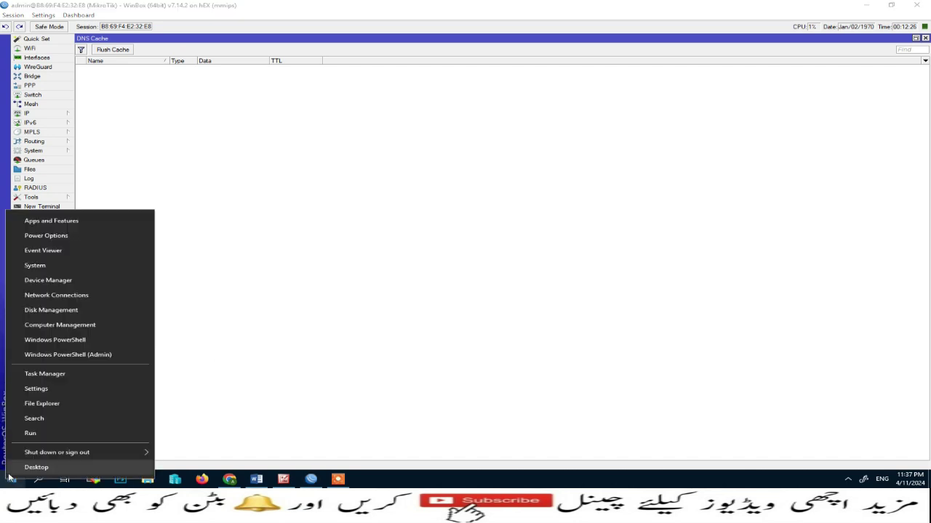
left_click(48, 433)
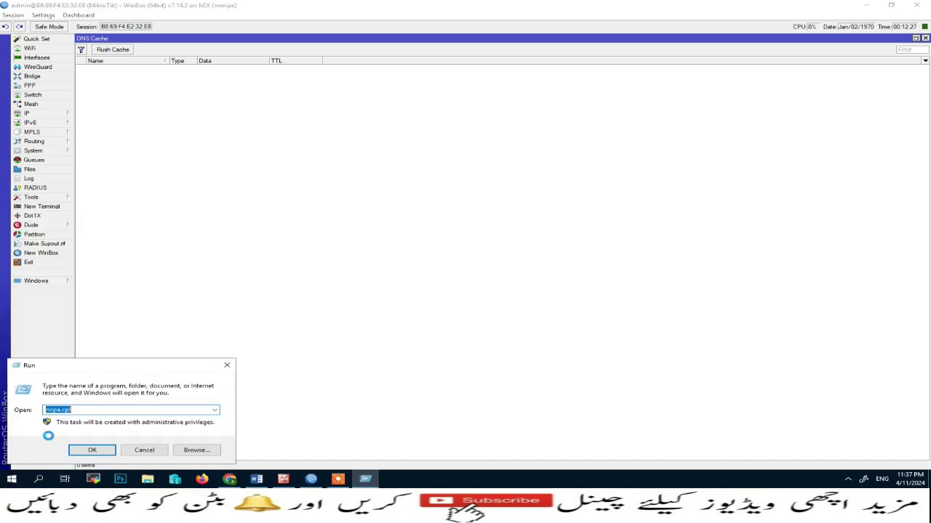
left_click(92, 450)
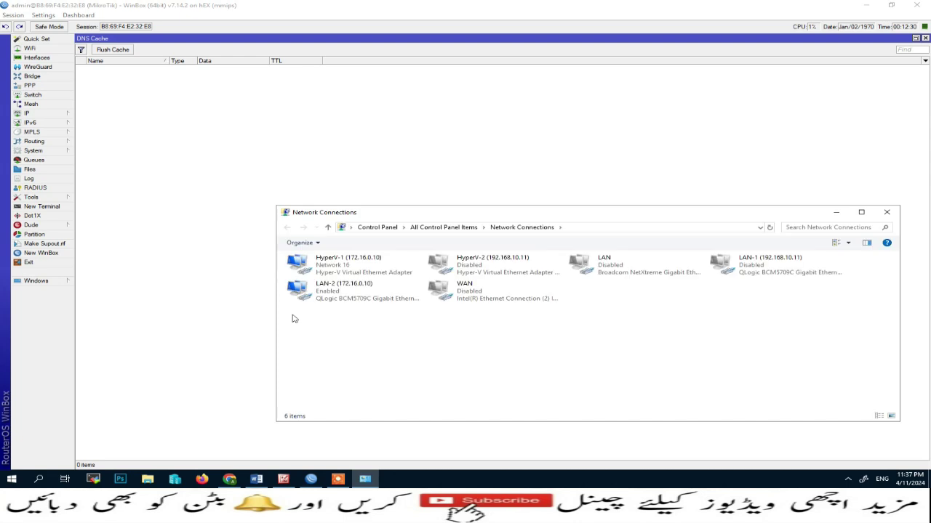
left_click_drag(401, 212, 372, 163)
Step: Set the HyperV-1 adapter's IPv4 preferred DNS server to 8.8.8.8, fill in the alternate DNS server, save, and close Network Connections
double_click(320, 216)
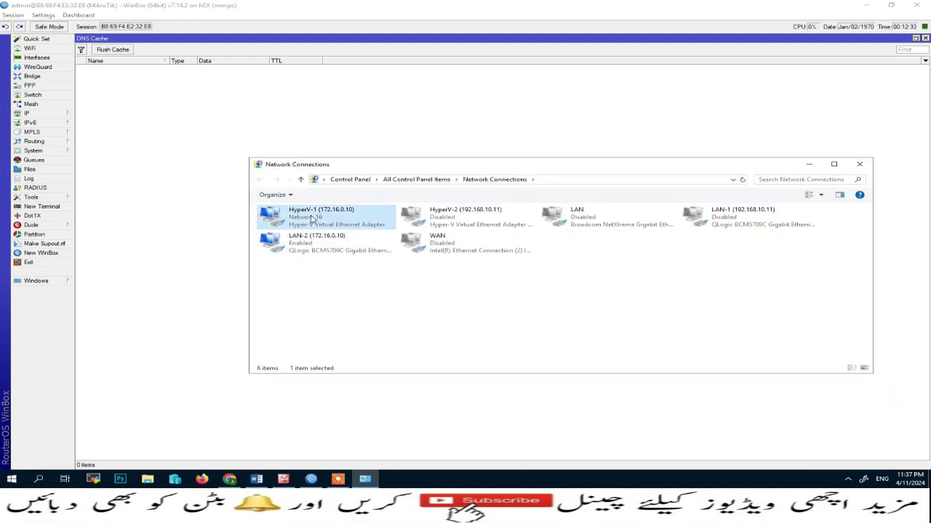
left_click(404, 319)
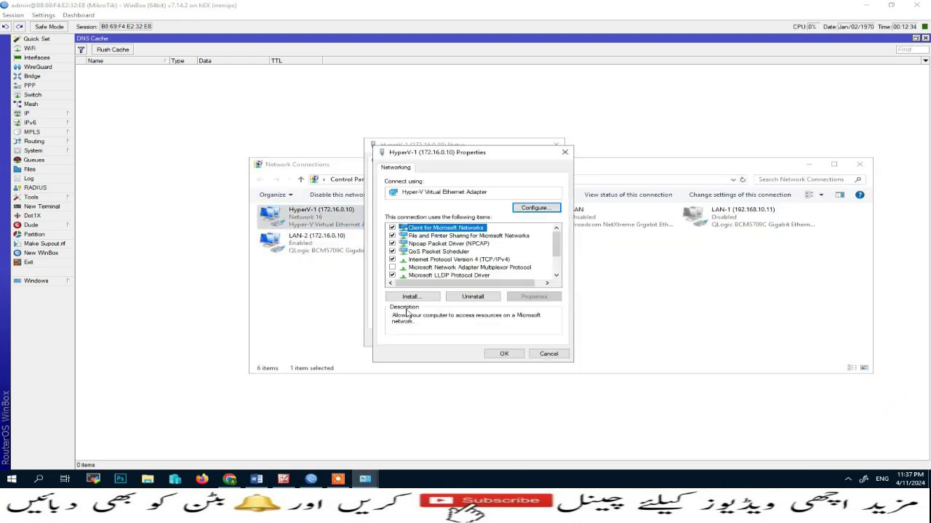
double_click(464, 260)
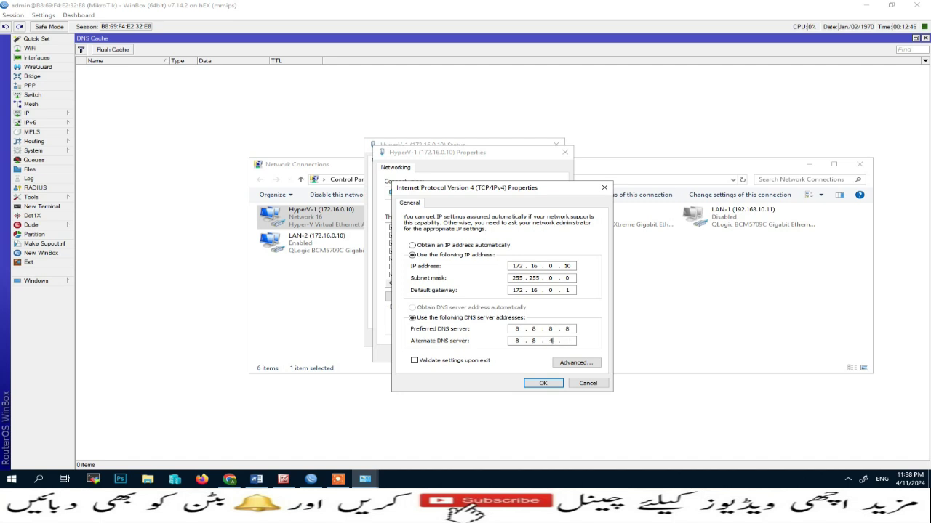
left_click(539, 383)
left_click(509, 354)
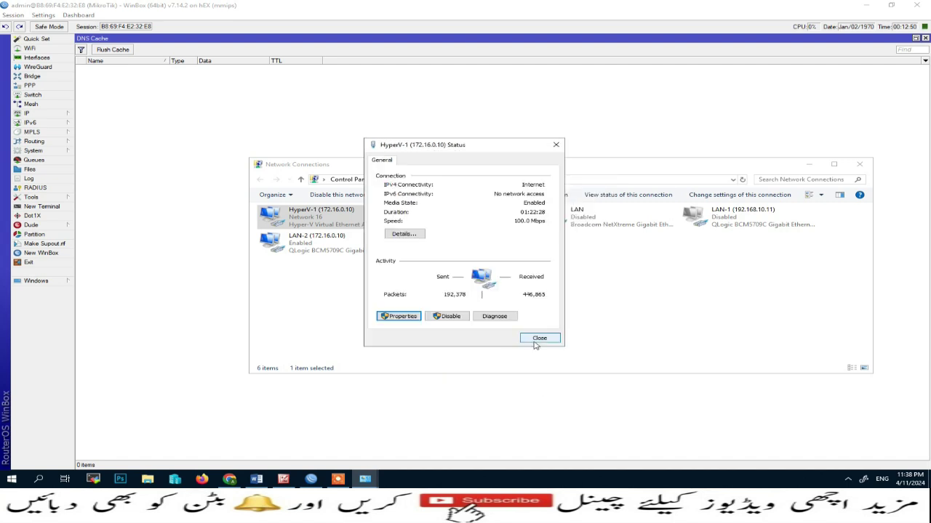
left_click(535, 341)
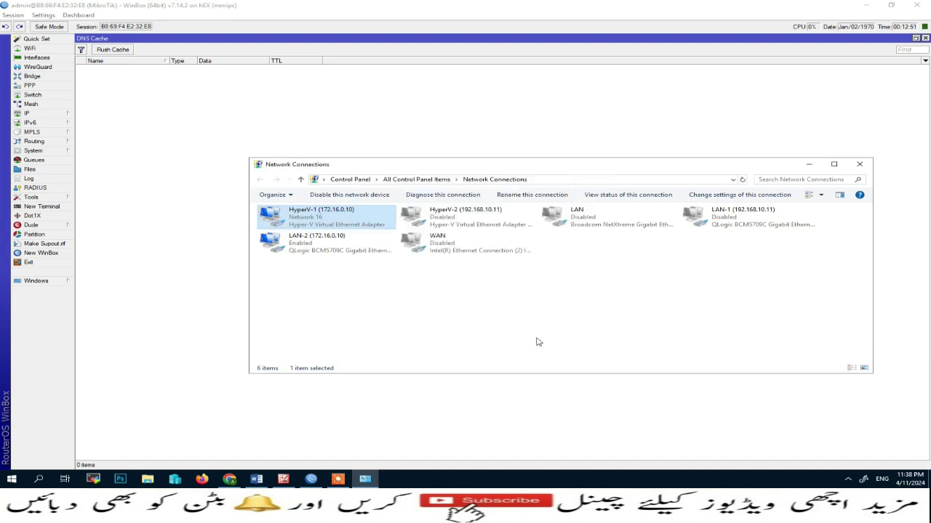
left_click(860, 166)
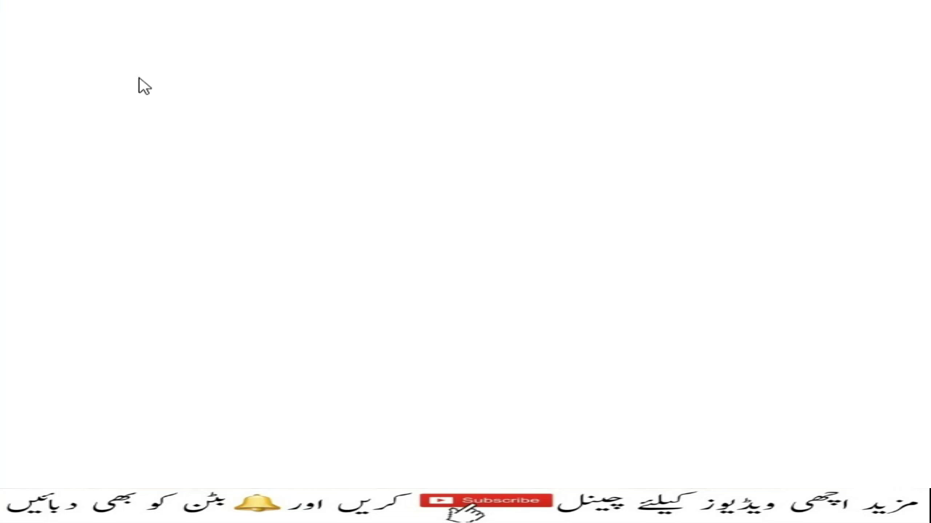
Step: Enable Allow Remote Requests in the router's DNS settings
left_click(46, 116)
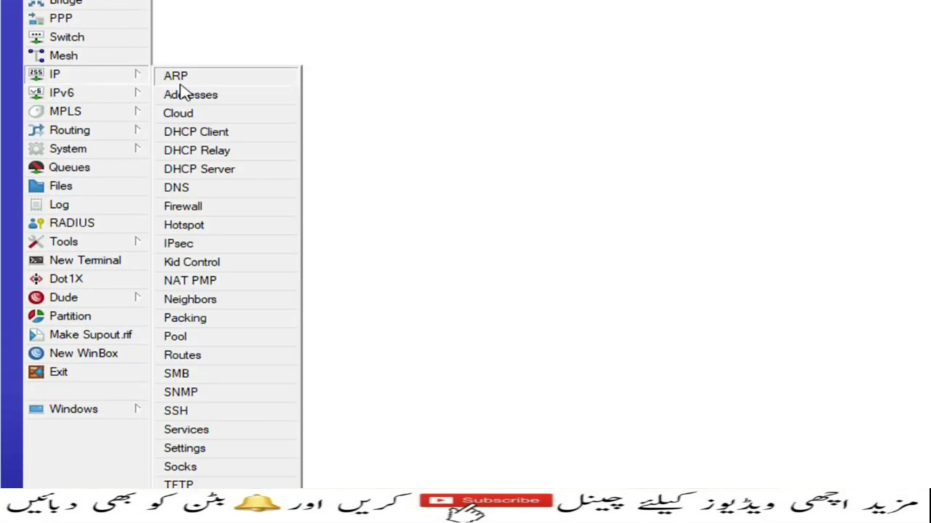
left_click(181, 187)
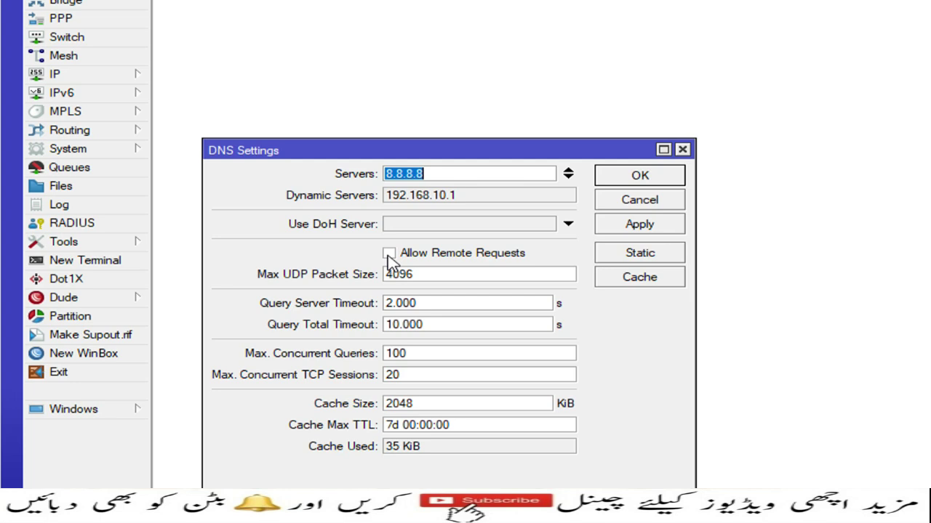
left_click(390, 254)
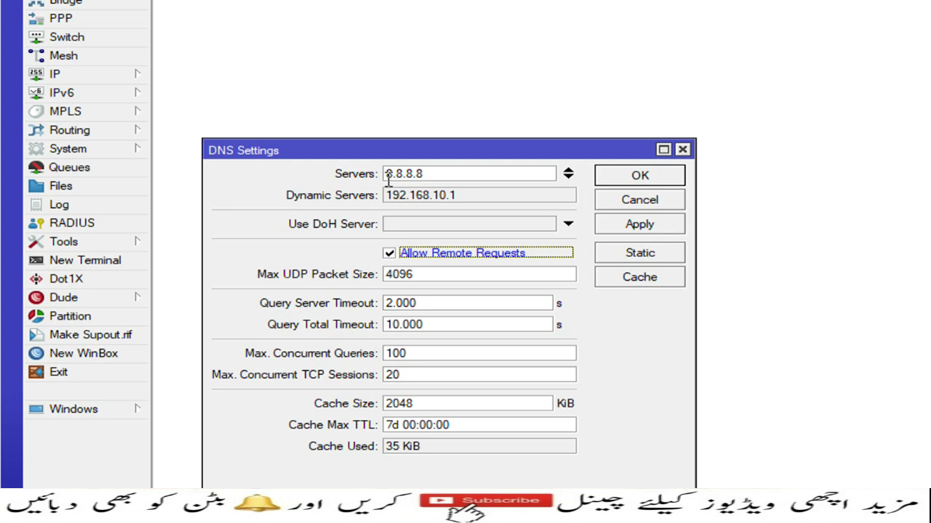
Step: Add 8.8.4.4 as a second DNS server on the router and save the DNS settings
left_click_drag(420, 174, 356, 178)
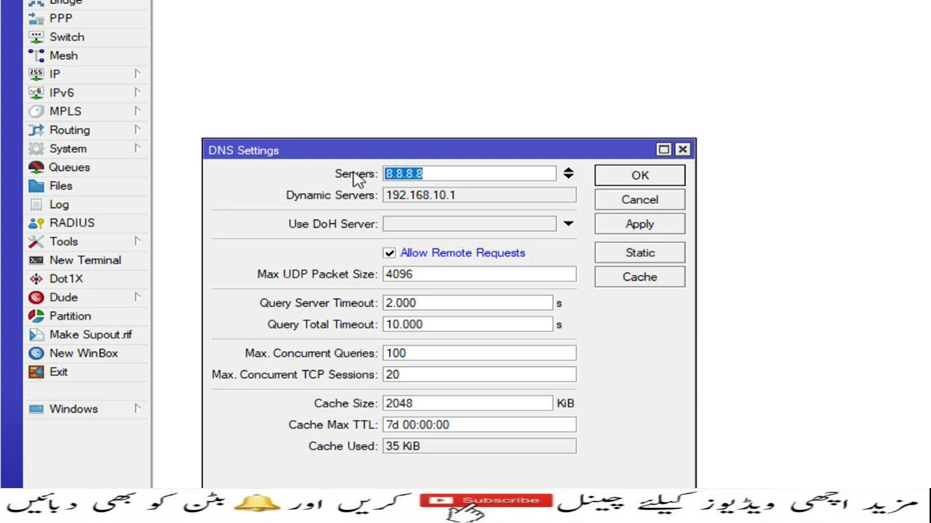
left_click(569, 177)
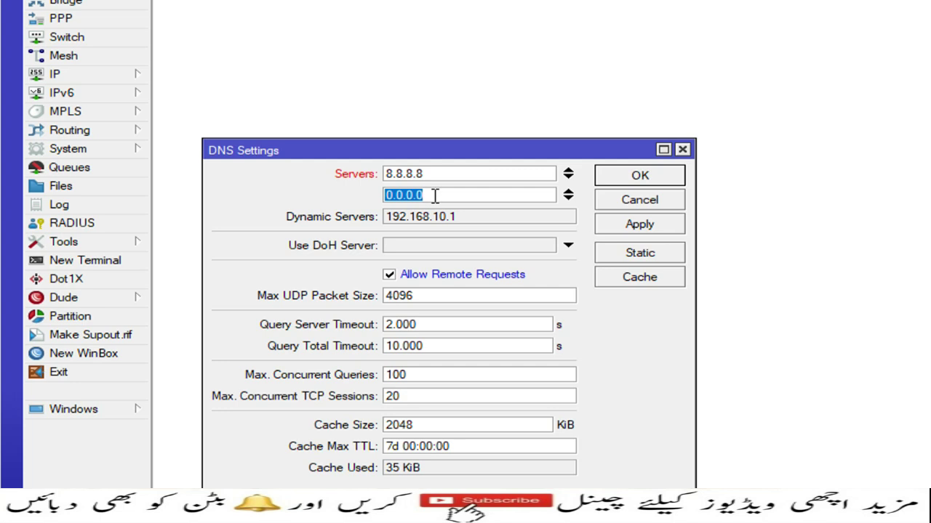
left_click_drag(434, 196, 391, 197)
type("8.8.4.4")
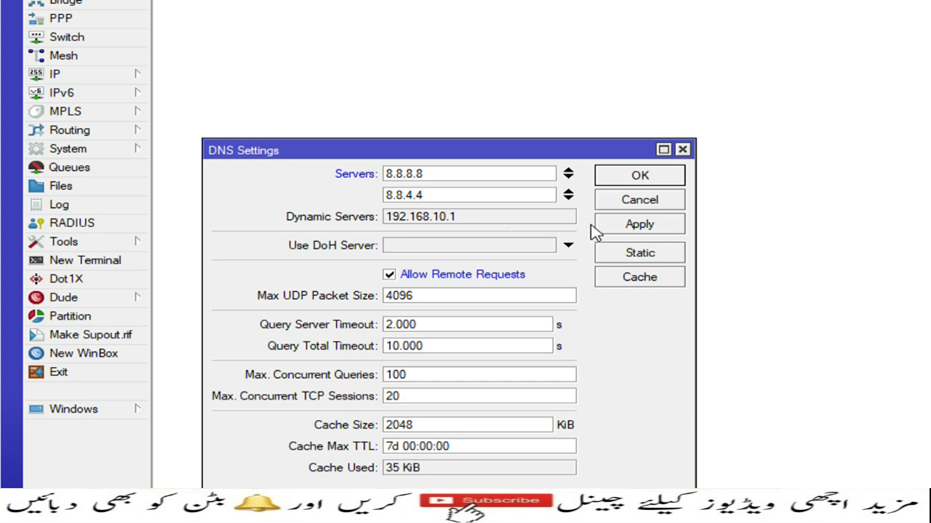
left_click(615, 225)
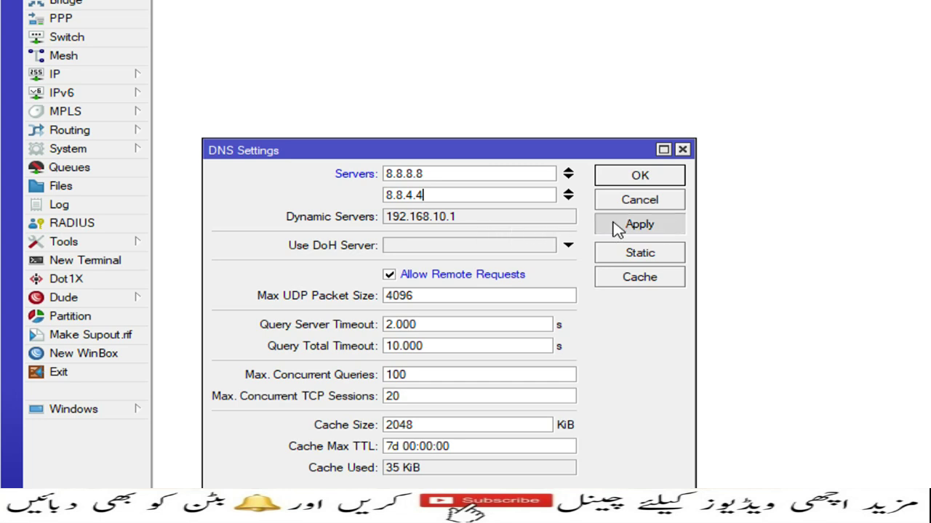
left_click(636, 181)
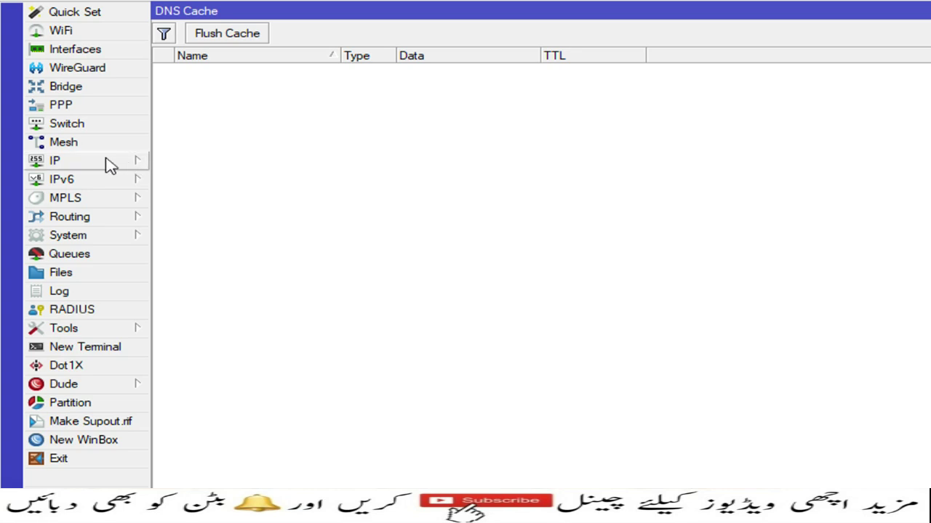
Step: Start a new NAT rule in the router's IP firewall and show its general settings in a smaller, repositioned window
left_click(108, 164)
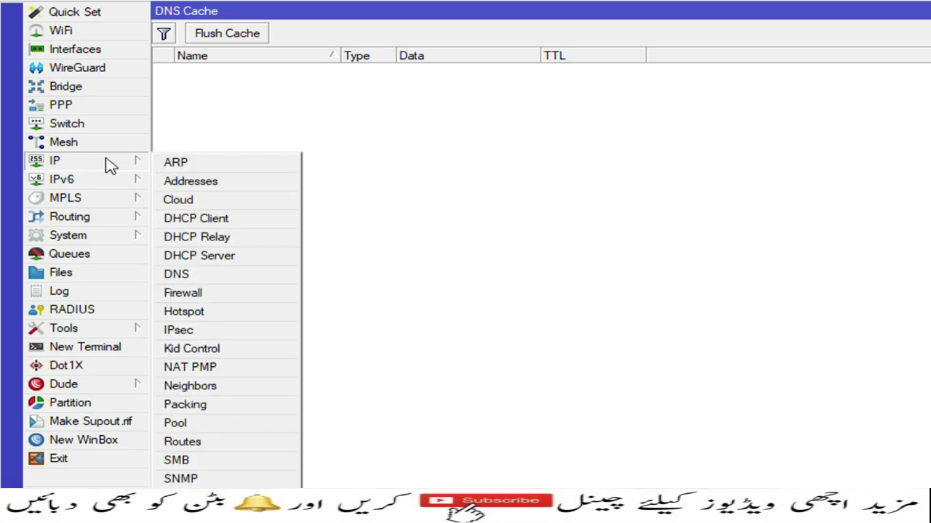
left_click(183, 293)
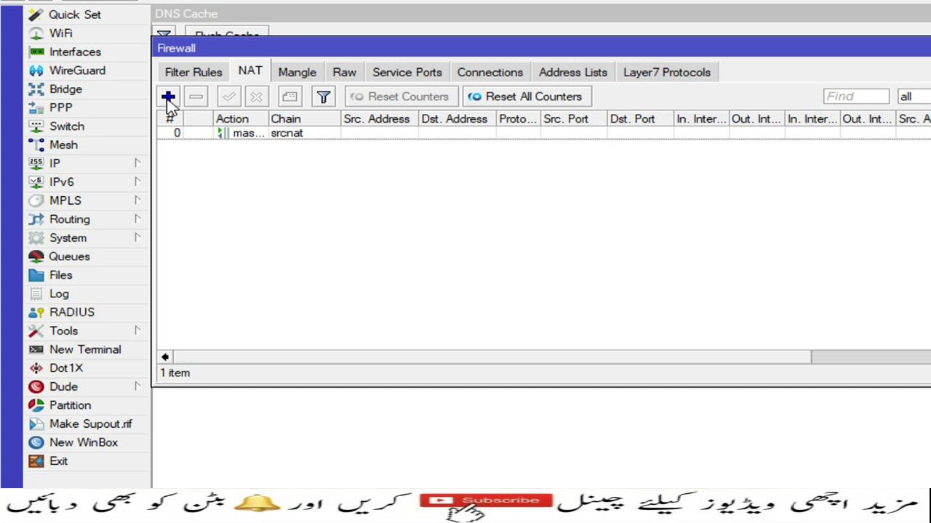
left_click(168, 97)
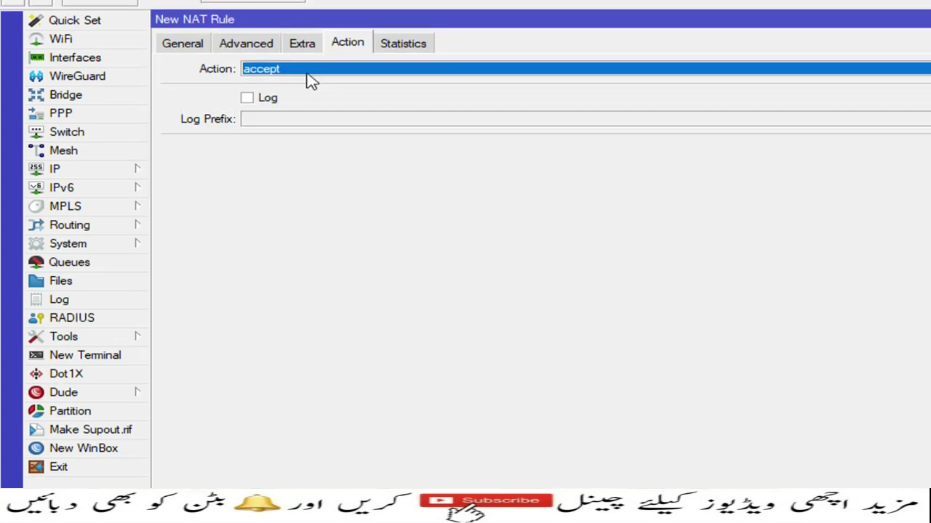
left_click(189, 39)
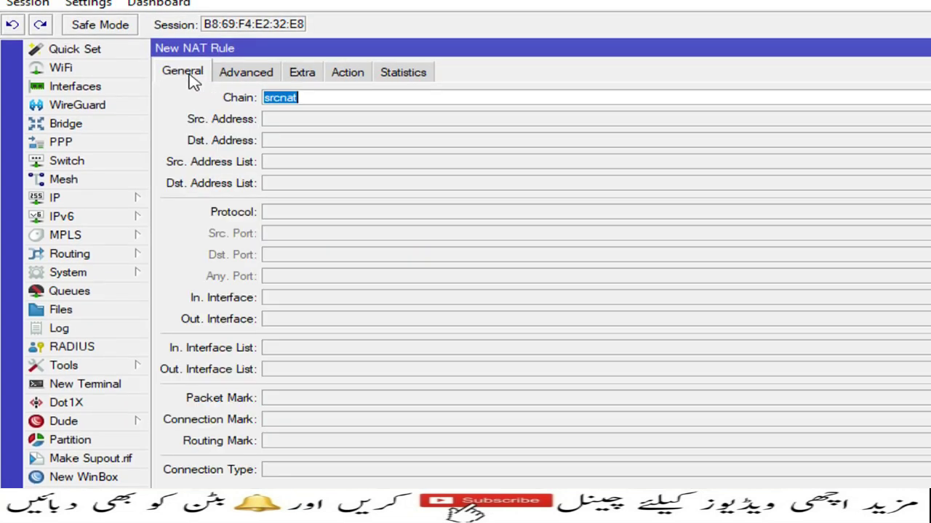
left_click(321, 97)
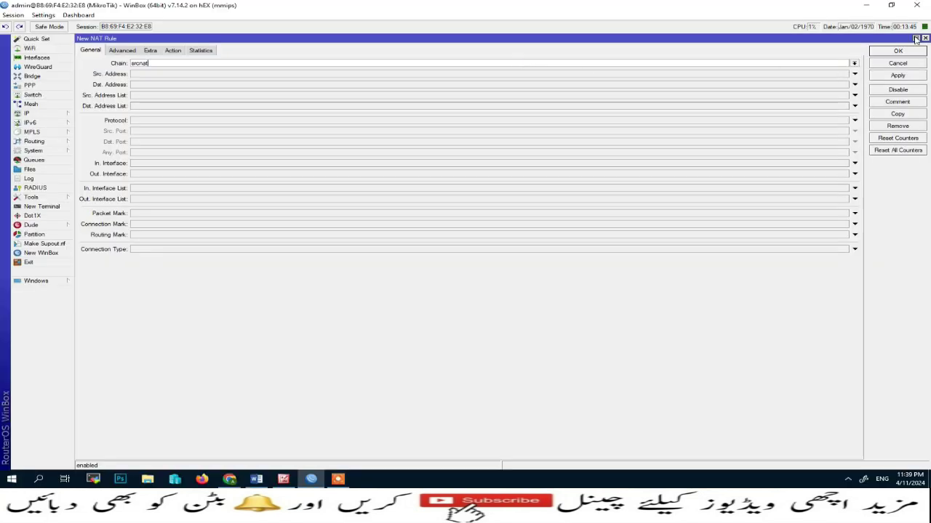
left_click(914, 37)
left_click_drag(235, 131, 175, 56)
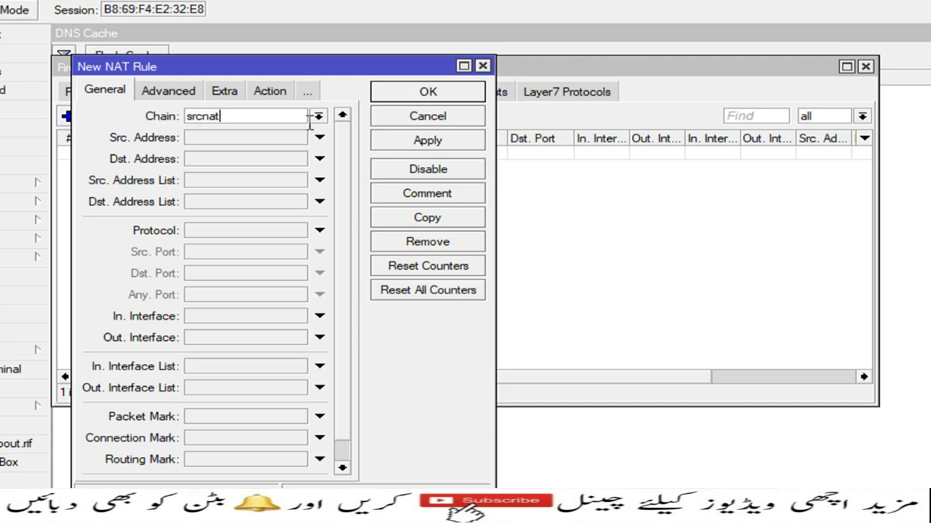
Step: Set the new NAT rule's chain to dstnat and protocol to 6 (tcp), and fill in the destination port
left_click(318, 117)
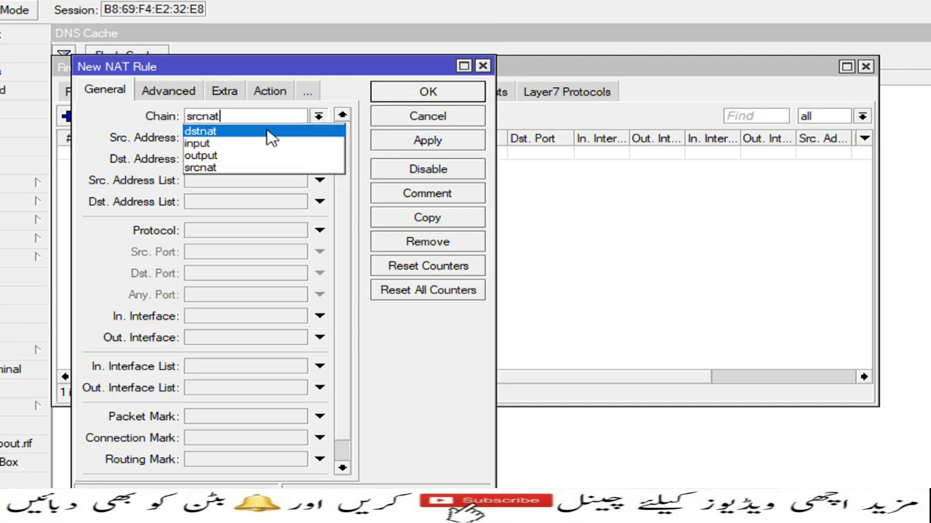
left_click(198, 137)
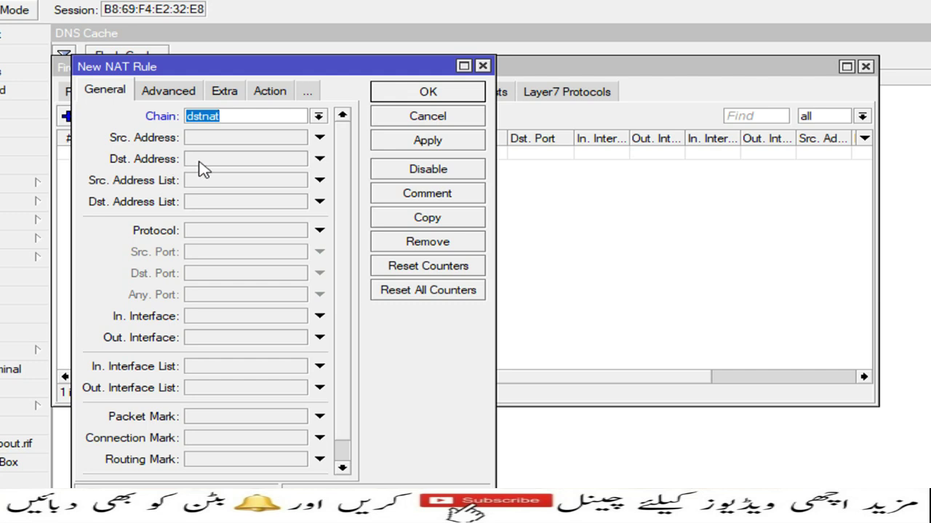
left_click(208, 230)
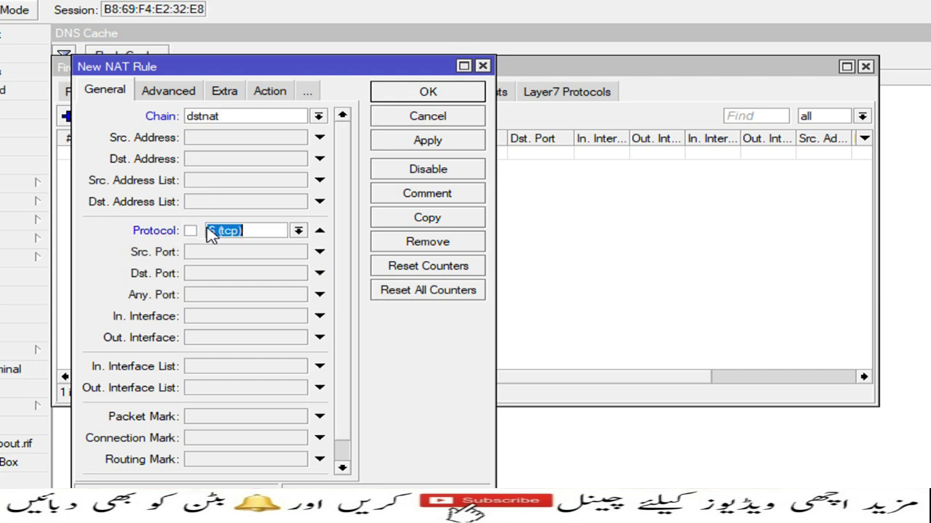
left_click(210, 274)
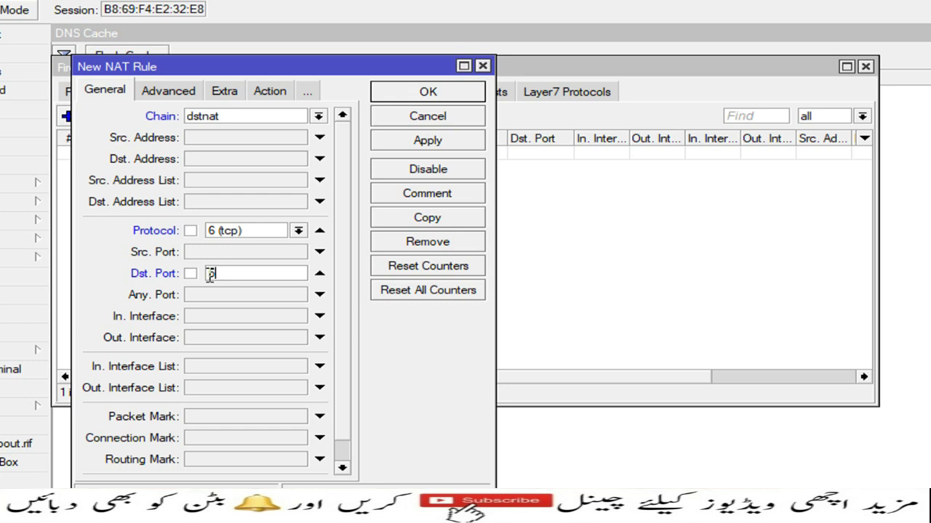
Step: Set the new NAT rule's action to redirect with To Ports 53 and apply the rule
left_click(278, 98)
left_click(340, 117)
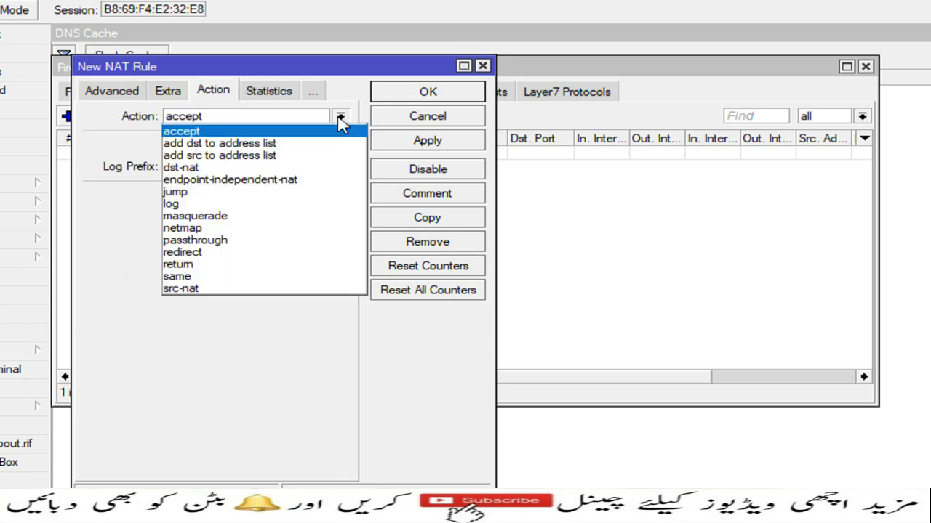
left_click(208, 254)
left_click(187, 197)
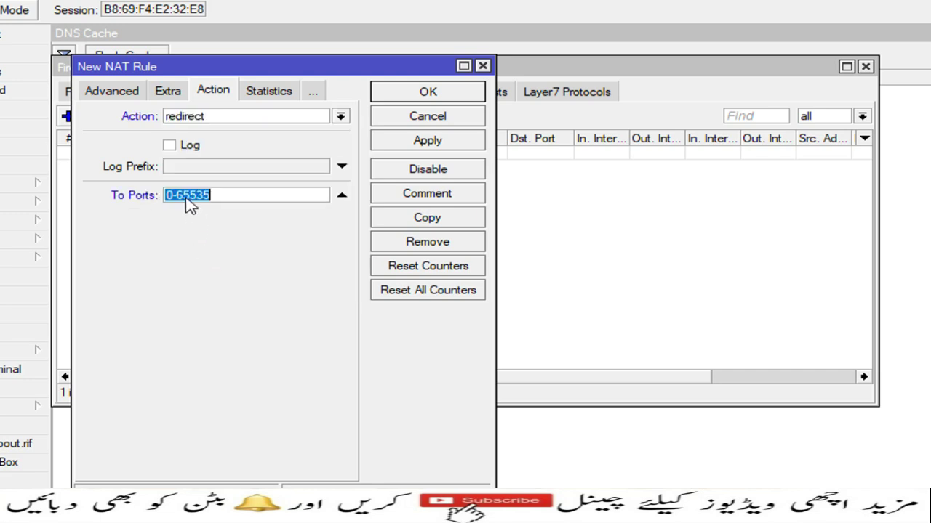
type("53")
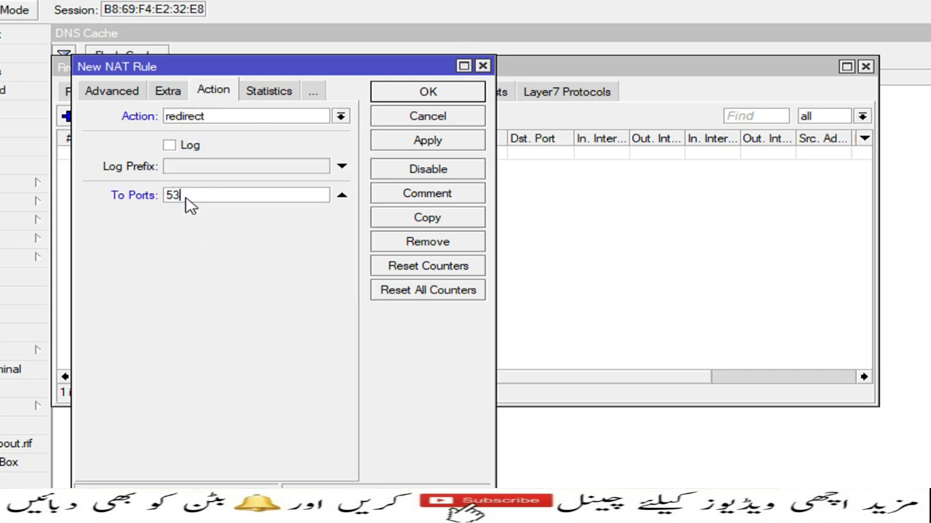
left_click(426, 143)
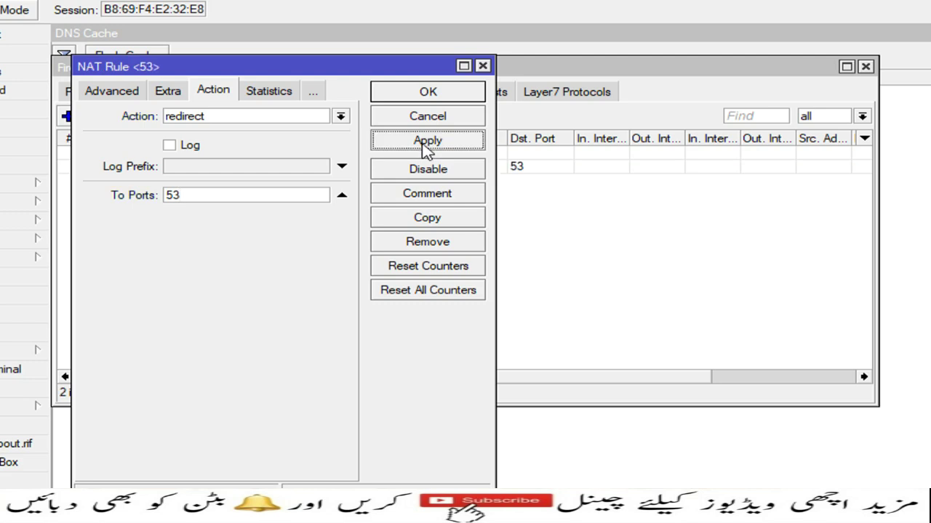
Step: Copy the tcp redirect rule into a new NAT rule and set the copy's protocol to udp
left_click(421, 220)
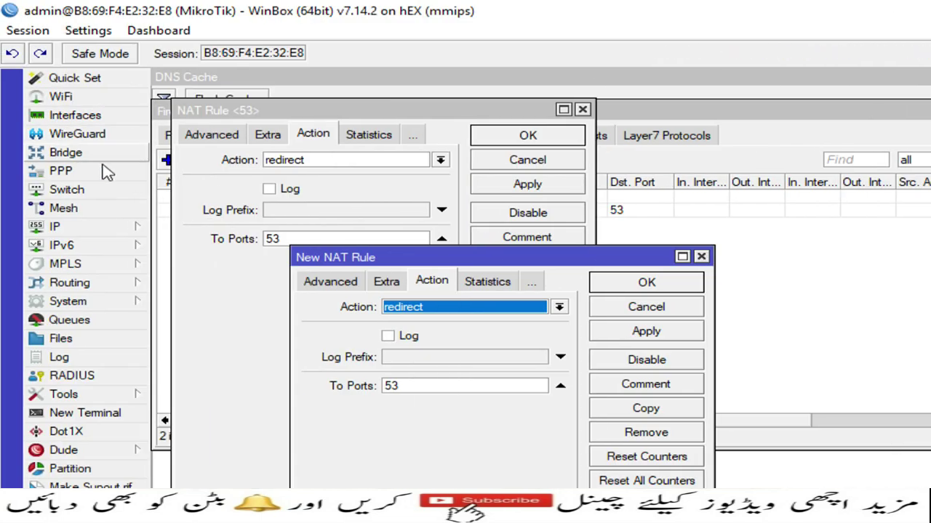
left_click_drag(509, 259, 611, 248)
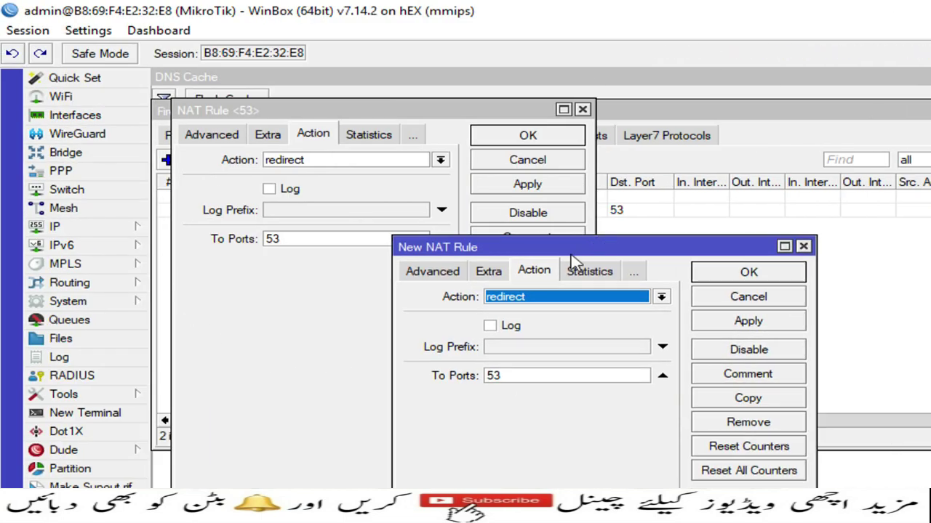
left_click(449, 271)
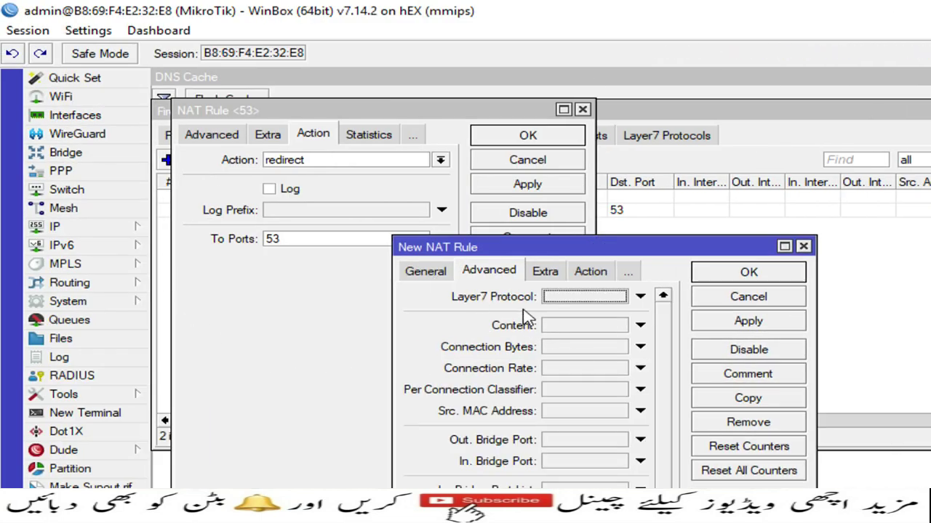
left_click(427, 271)
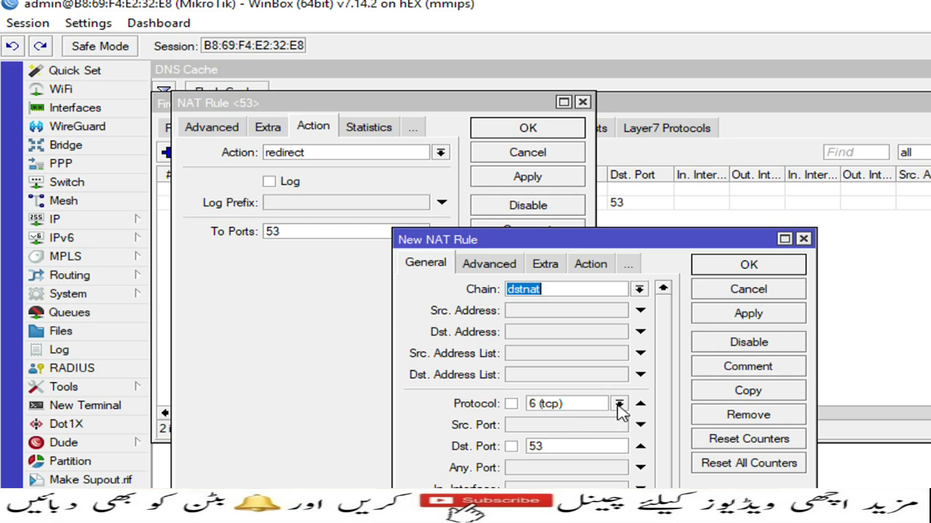
left_click(618, 404)
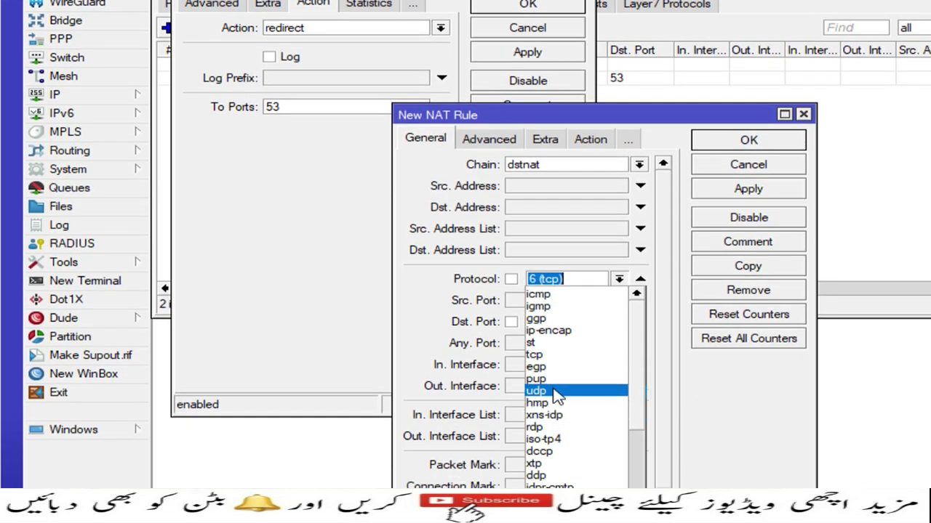
left_click(556, 396)
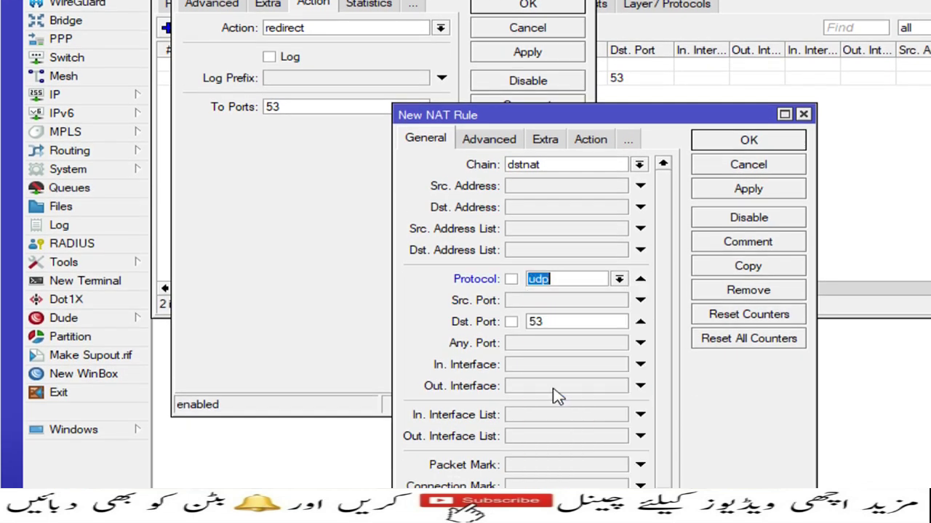
Step: Check the udp rule's redirect action, save it, and close the original tcp rule with its settings kept
left_click(587, 141)
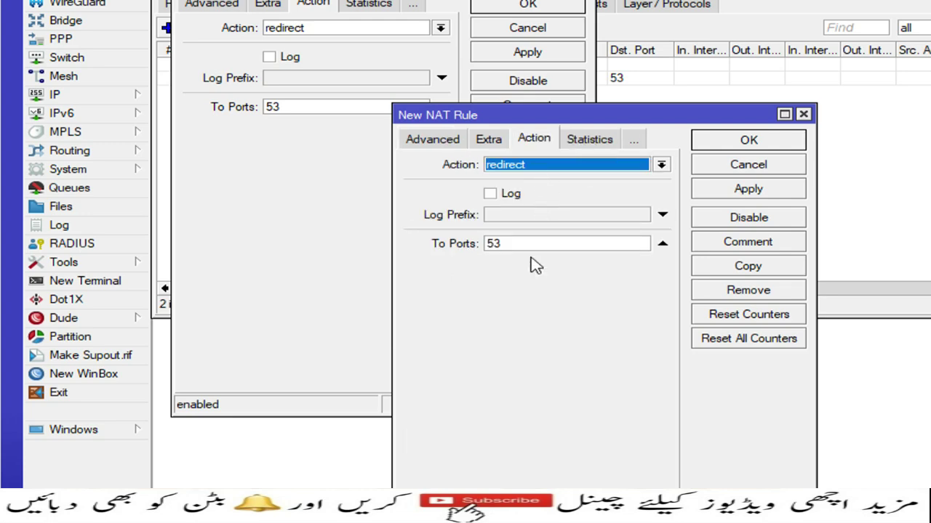
left_click(785, 190)
left_click(763, 141)
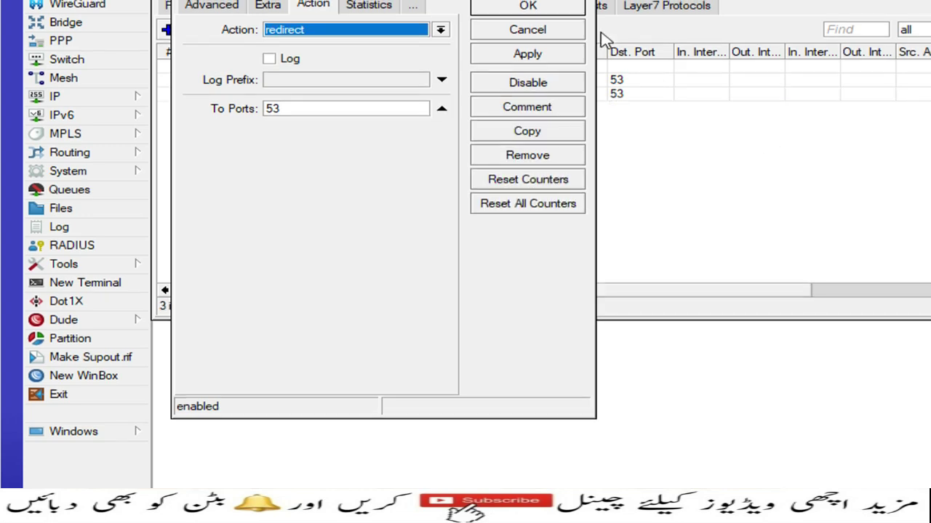
left_click(535, 6)
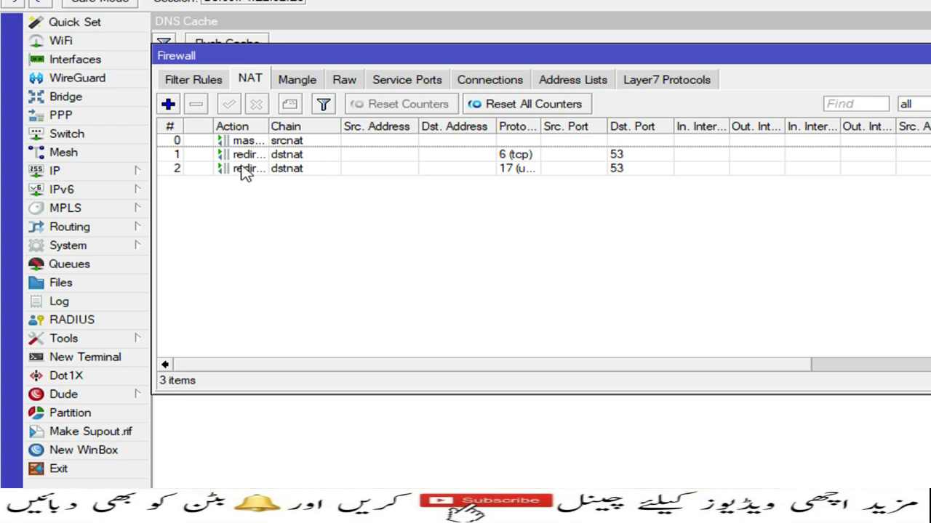
Step: Widen the Action and Protocol columns of the NAT rule list to read them fully, and close the Firewall window
left_click_drag(269, 127, 333, 126)
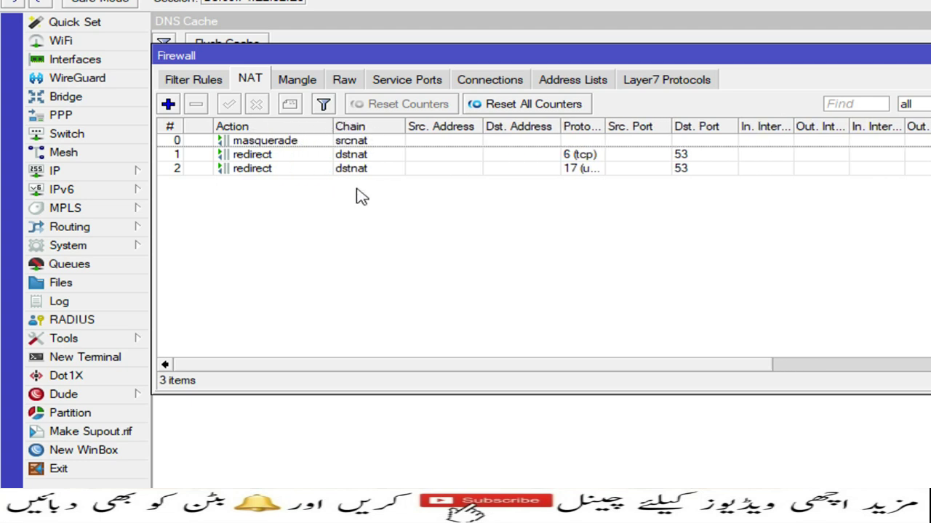
left_click_drag(604, 127, 638, 127)
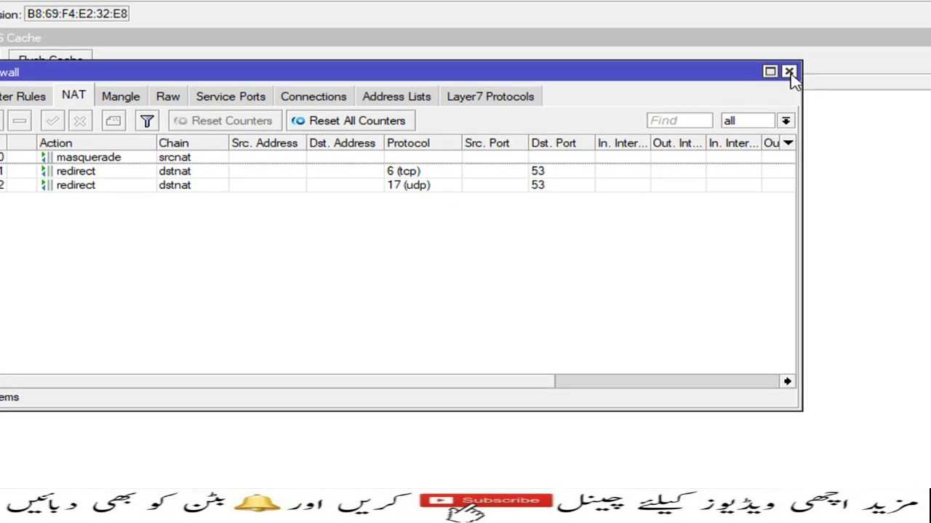
left_click(788, 72)
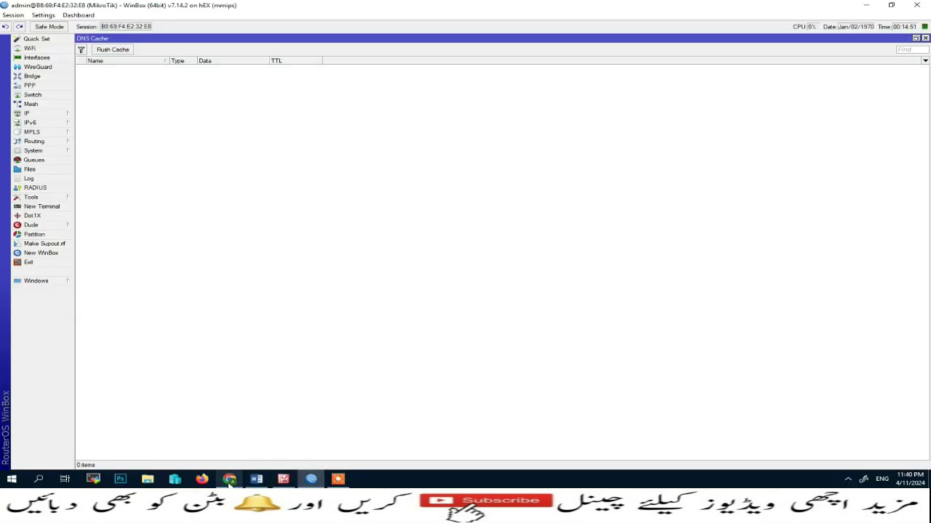
Step: Open a Windows Command Prompt, run ipconfig /flushdns twice, and minimize the prompt
right_click(12, 478)
left_click(49, 431)
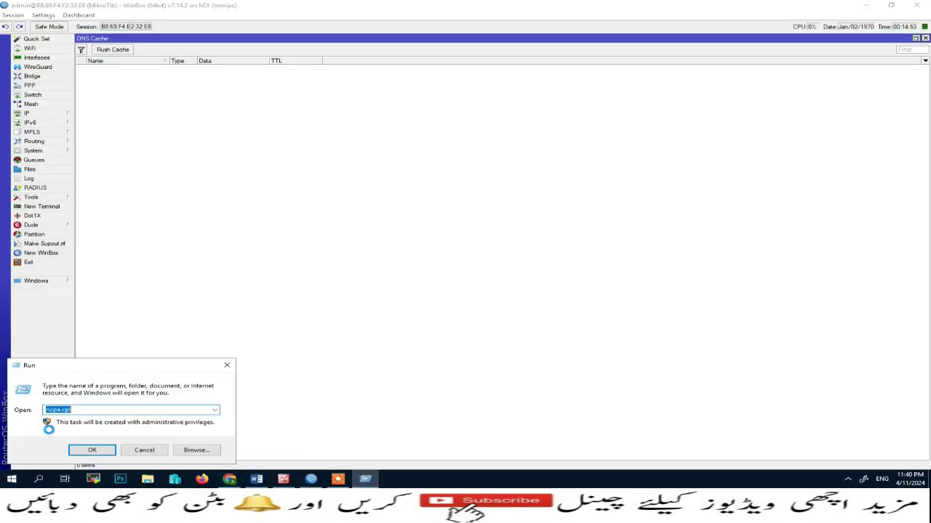
type("cmd")
key("Return")
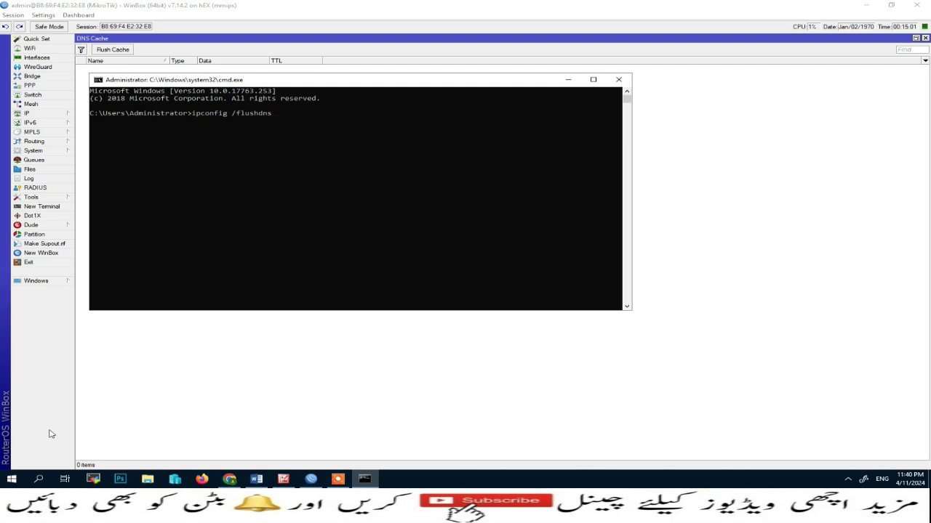
type("ipconfig /flushdns")
key("Return")
key("Up")
key("Return")
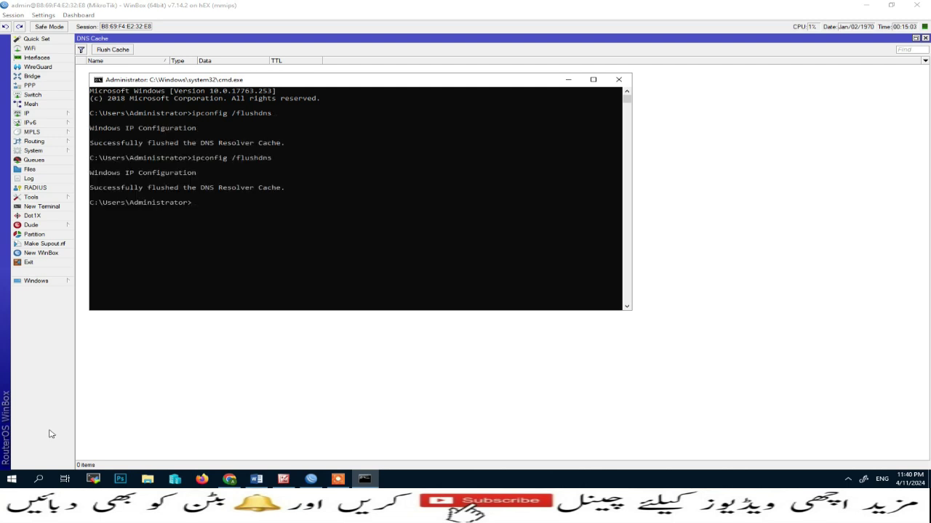
left_click(568, 80)
Step: Switch to Chrome, reload the YouTube video page, and move the browser aside to uncover the router's DNS cache list
left_click(229, 479)
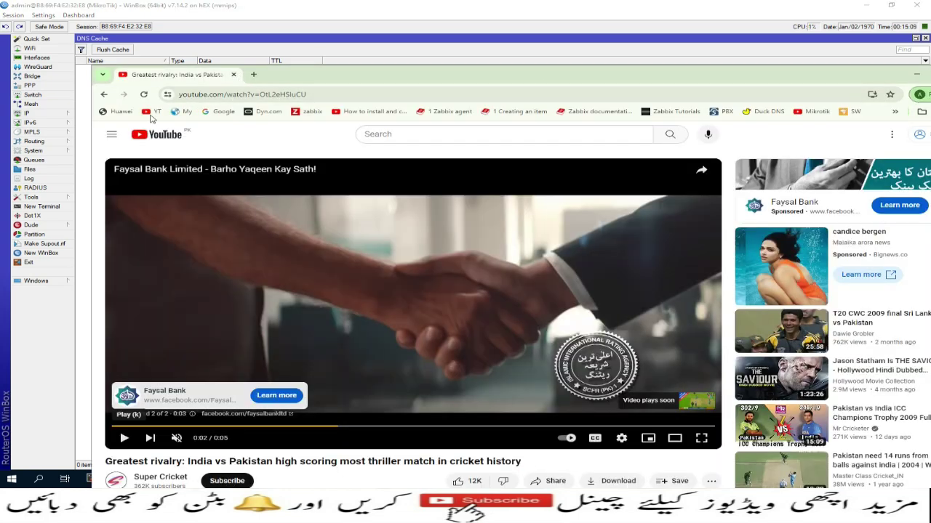
left_click(144, 95)
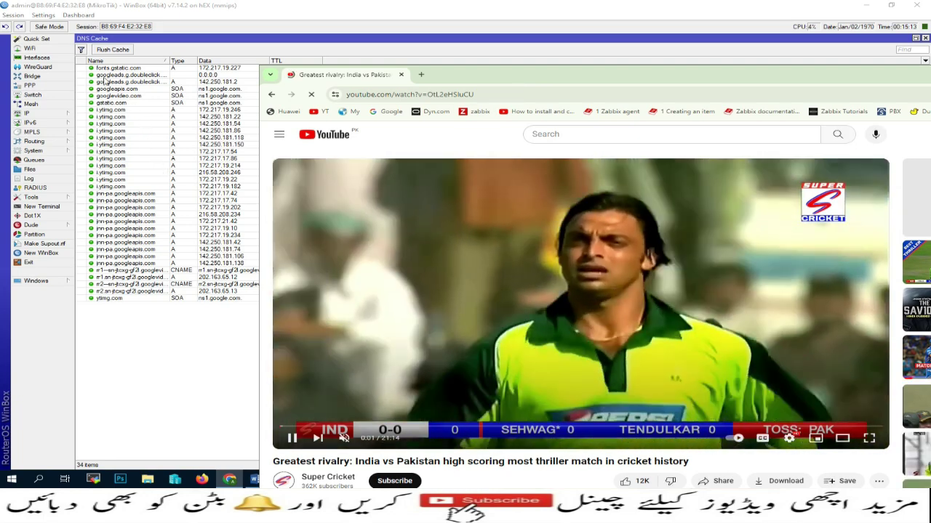
left_click_drag(514, 78, 747, 68)
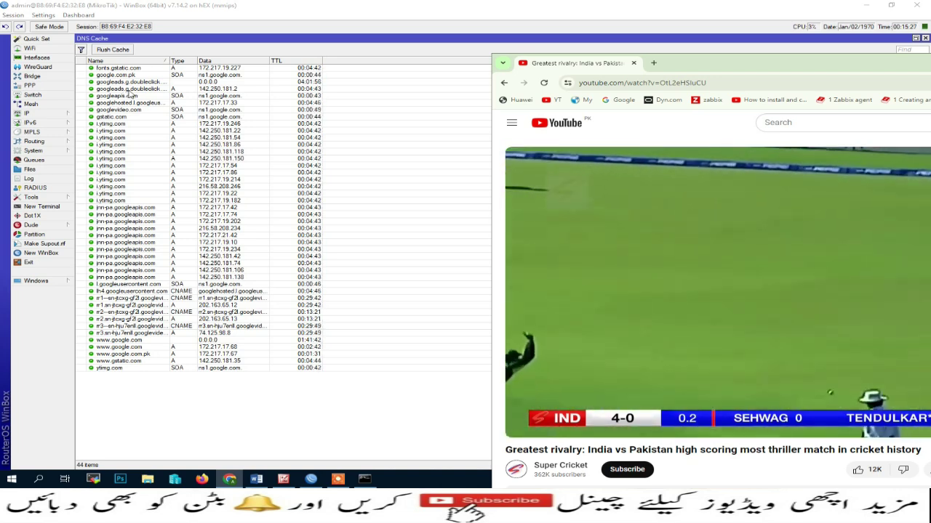
Step: Open bbc.com in a new browser tab to generate DNS requests
left_click(653, 63)
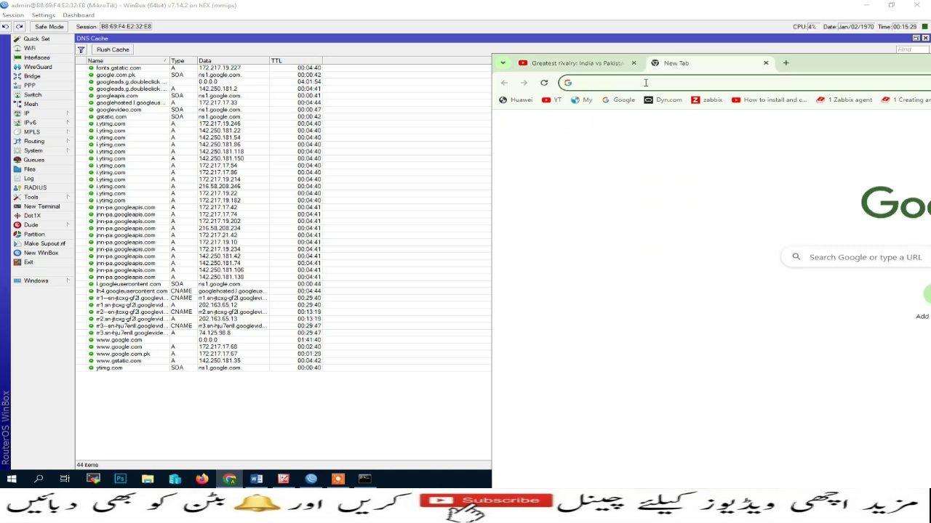
left_click(645, 82)
type("bbc.com")
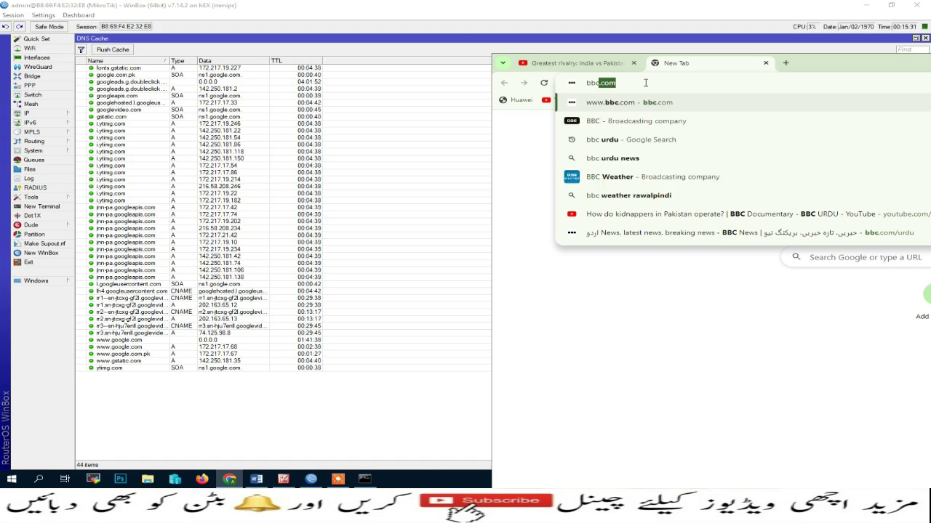
key("Return")
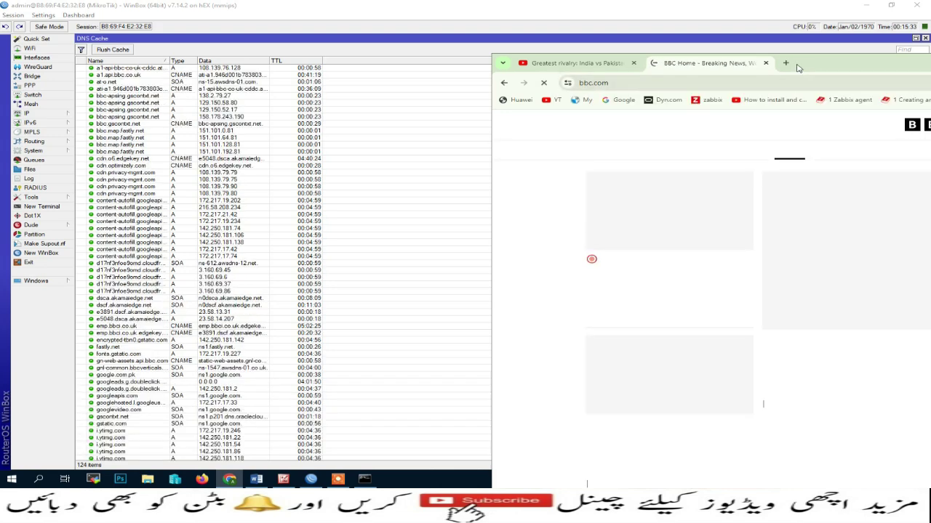
Step: Load yahoo.com in another browser tab, and switch back to WinBox to look through the DNS cache entries
left_click(785, 64)
type("yahp")
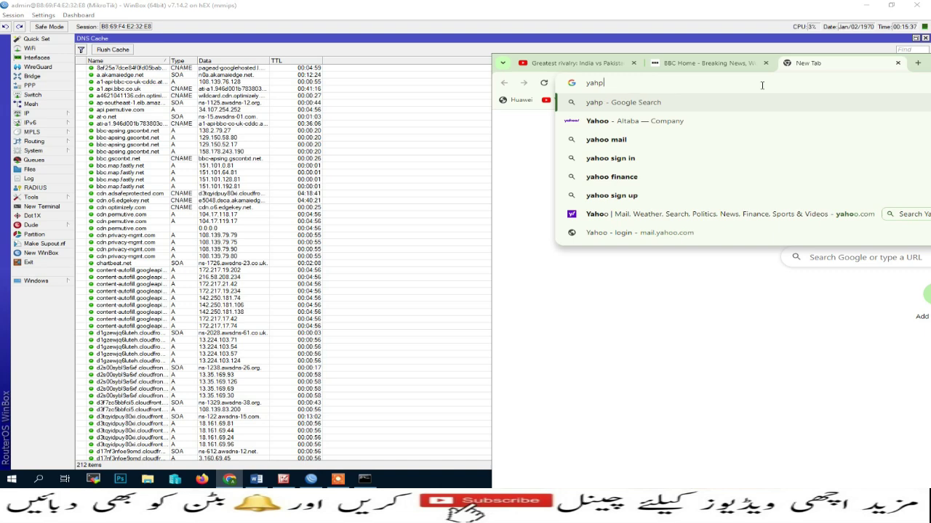
key("BackSpace")
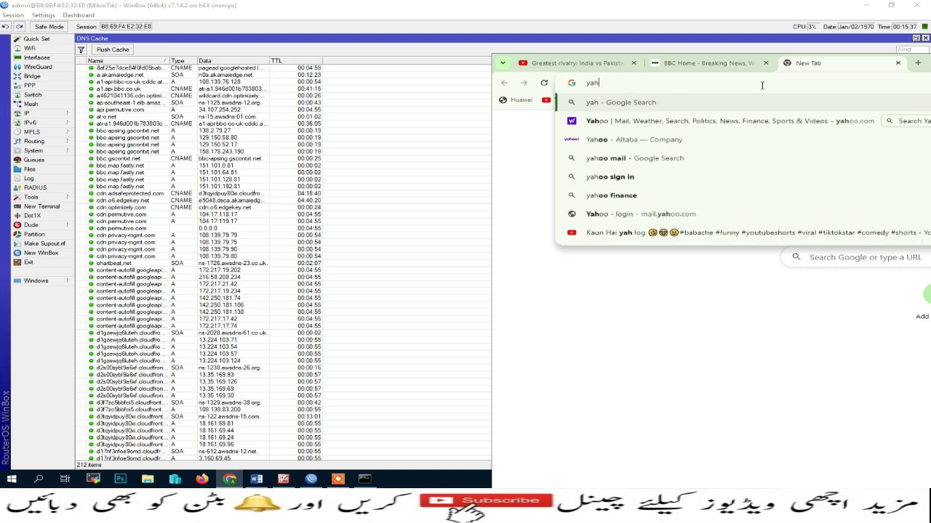
type("oo.com")
key("Return")
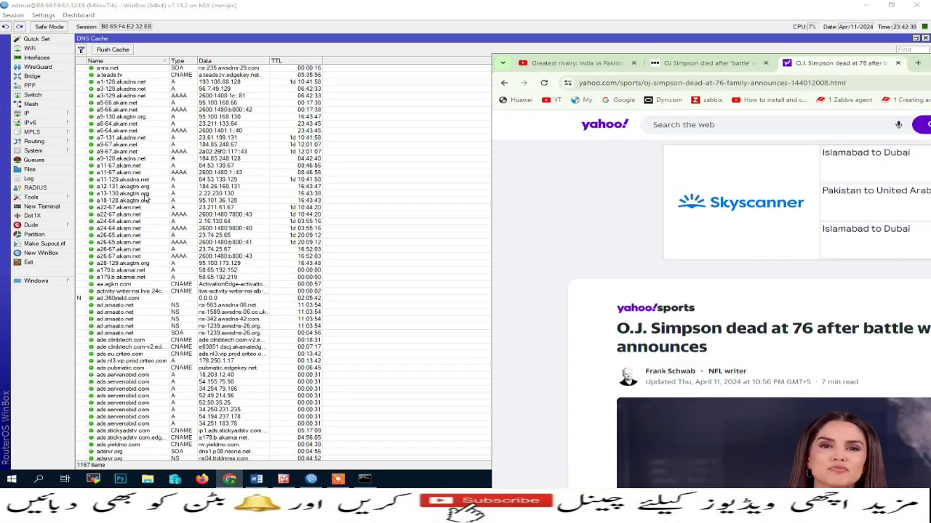
left_click(145, 198)
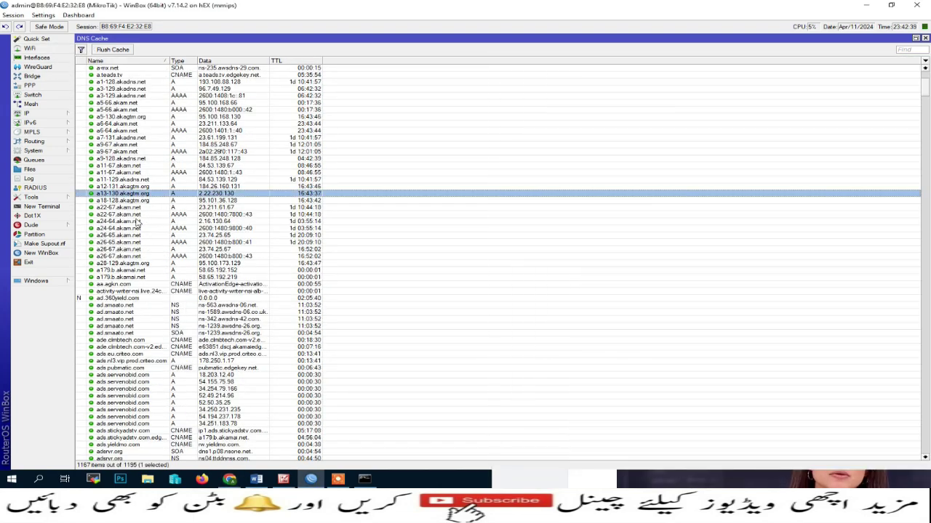
scroll(131, 291, "down", 10)
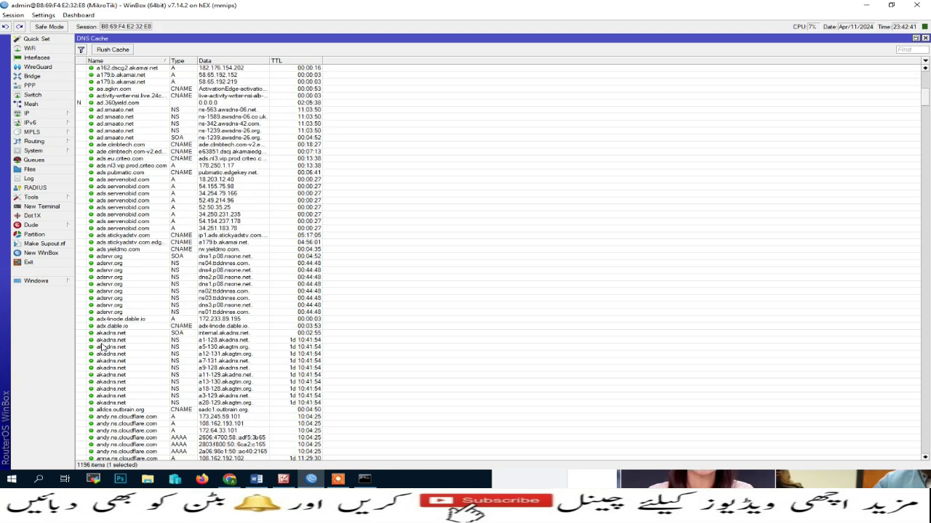
Step: Disable the tcp and udp redirect rules in the IP firewall's NAT list, and move the Firewall window off the DNS cache list
left_click(37, 114)
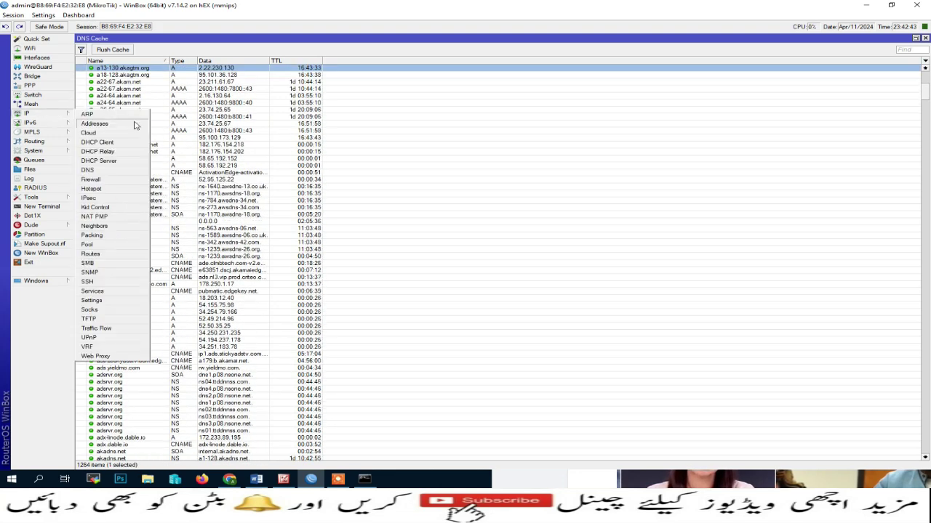
left_click(108, 182)
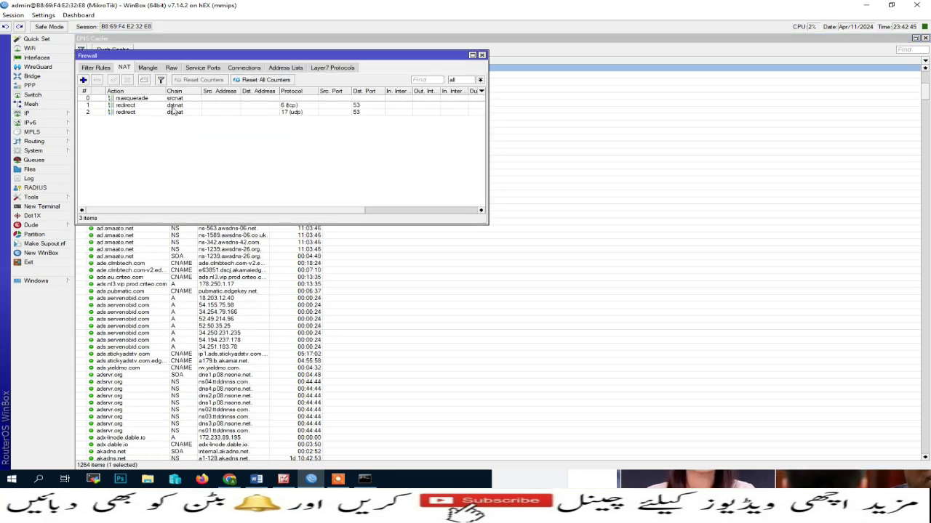
left_click(127, 106)
left_click(145, 113, "shift")
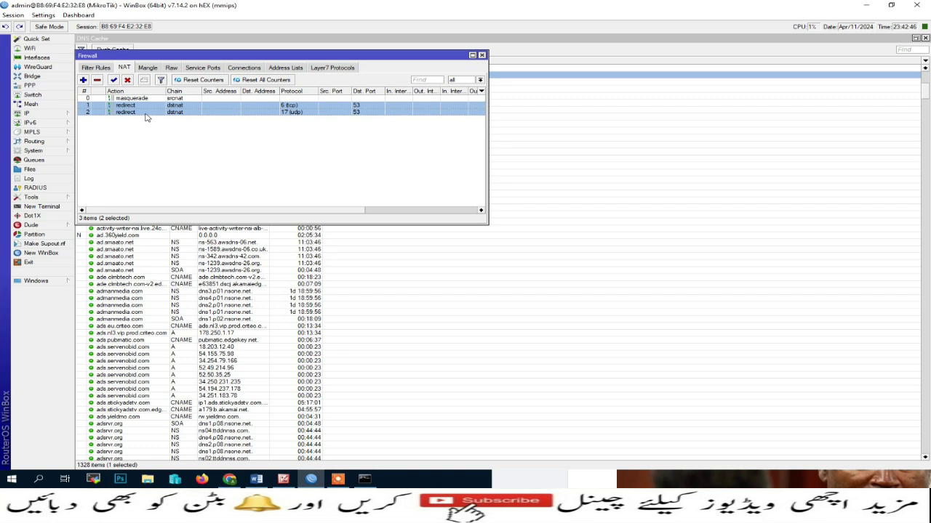
left_click(127, 80)
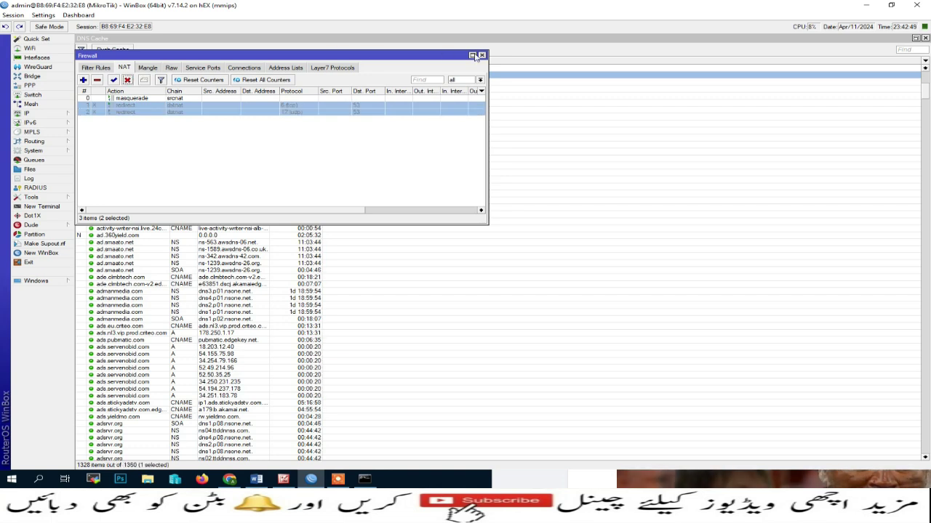
left_click_drag(365, 55, 656, 106)
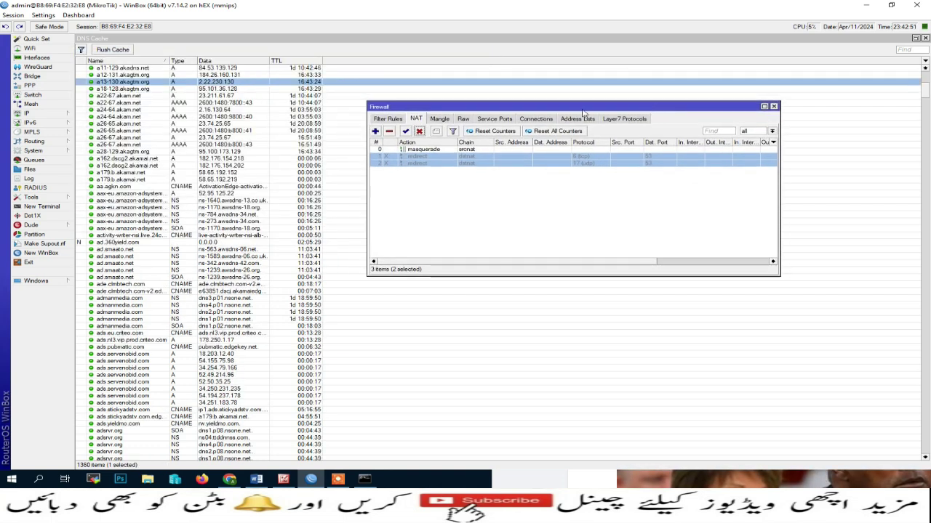
Step: Flush the router's DNS cache and open a Windows command prompt by running cmd
left_click(137, 124)
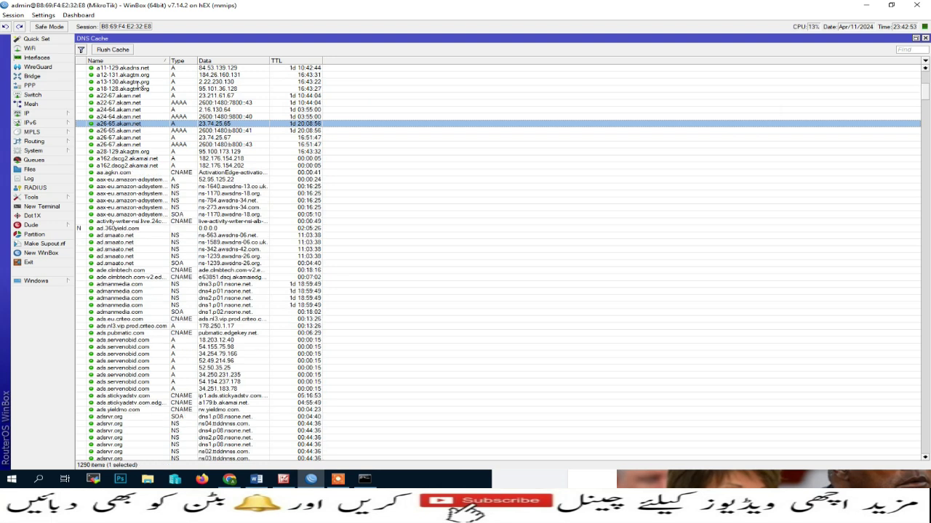
left_click(113, 49)
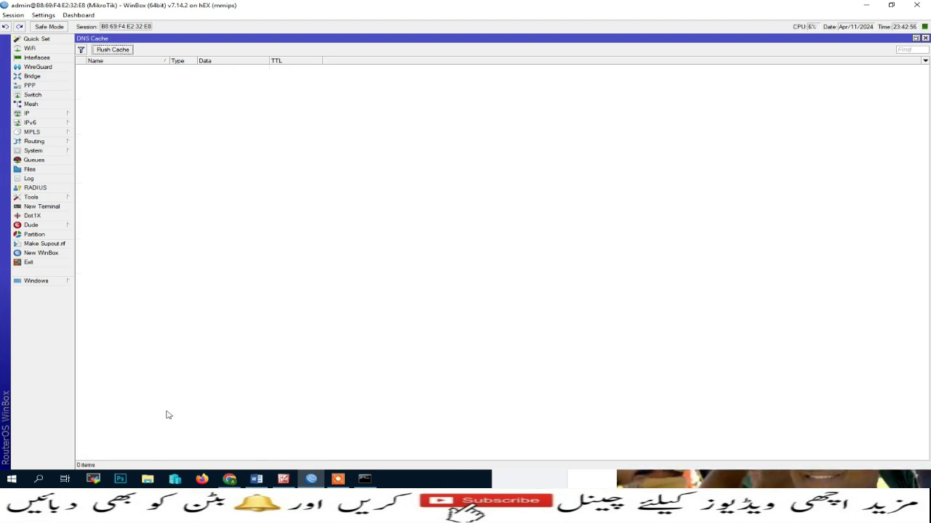
right_click(11, 479)
left_click(52, 438)
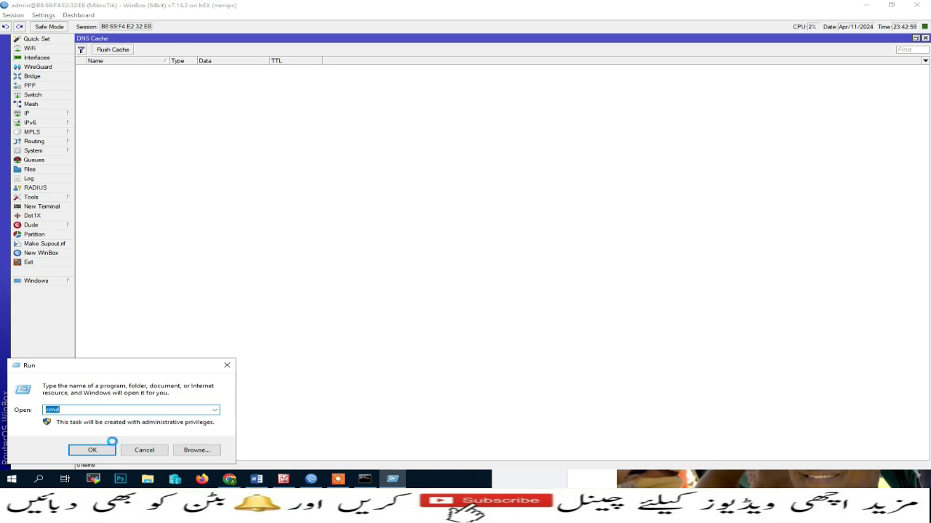
left_click(110, 446)
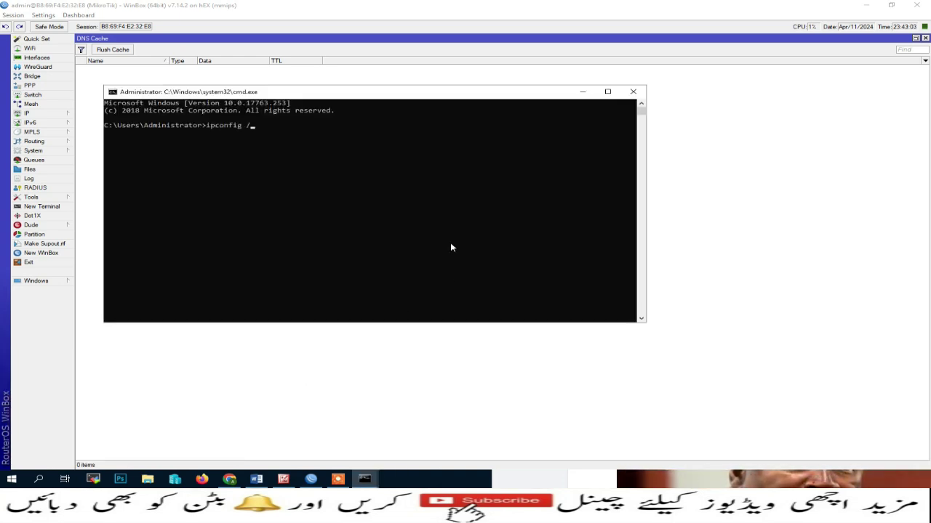
Step: Run ipconfig /flushdns three times to clear the computer's DNS resolver cache, and minimize the command prompt
type("ipconfig /flush")
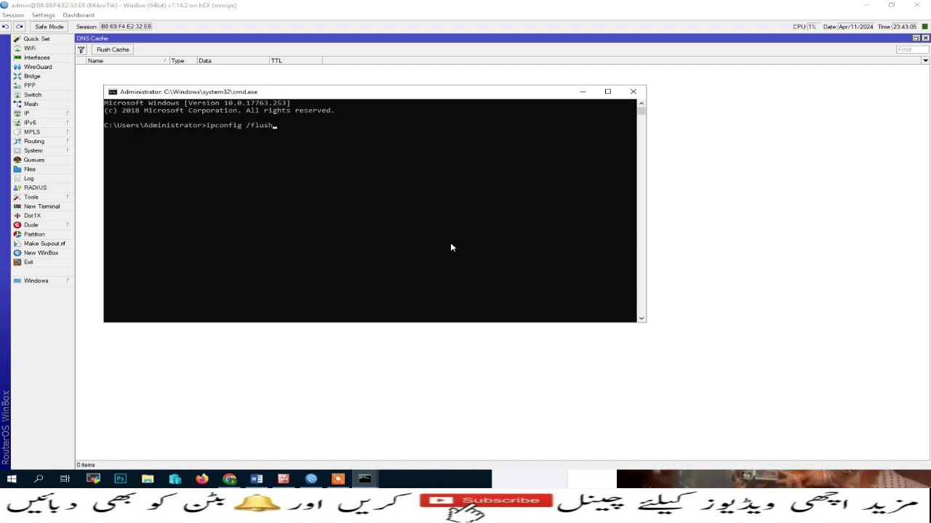
type("dns")
key("Return")
key("Up")
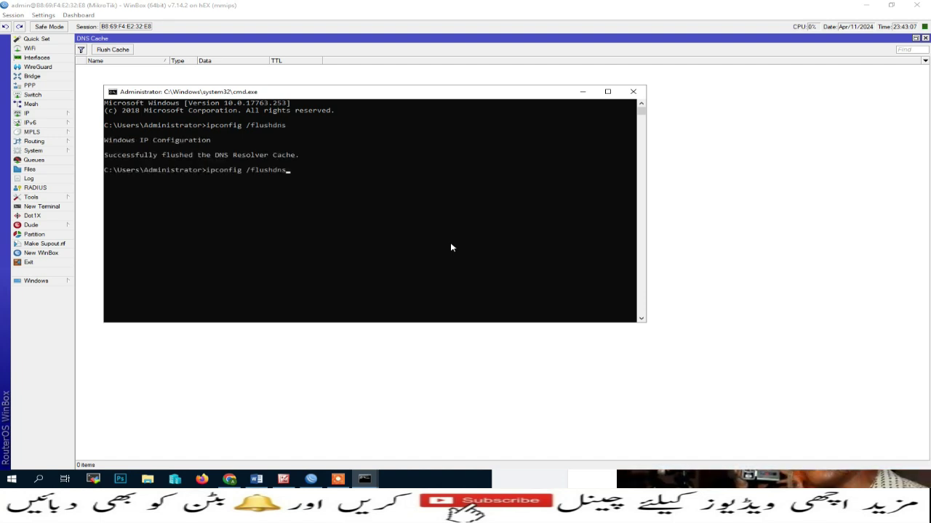
key("Return")
key("Up")
key("Return")
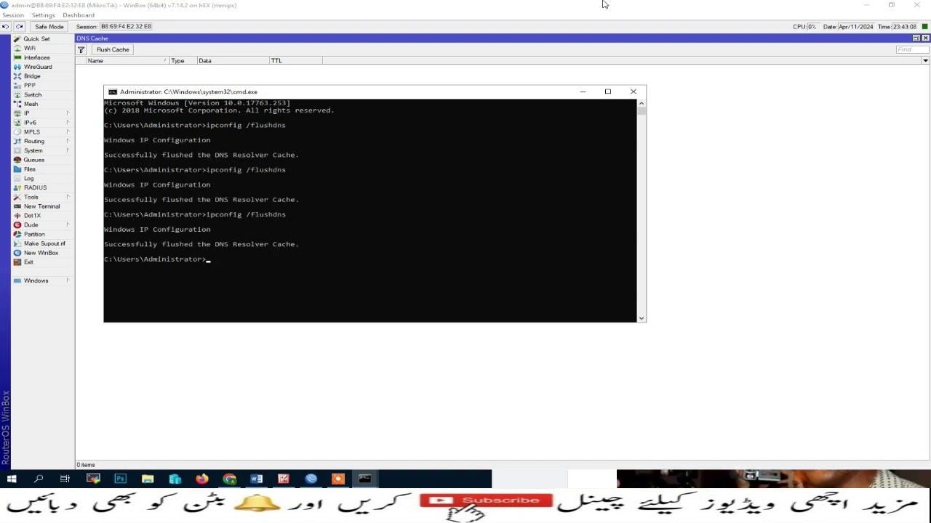
left_click(582, 92)
Step: Switch to Chrome, replace the Yahoo, BBC and YouTube video tabs with one new tab, and load the bookmarked Google and YouTube sites in it
left_click(240, 482)
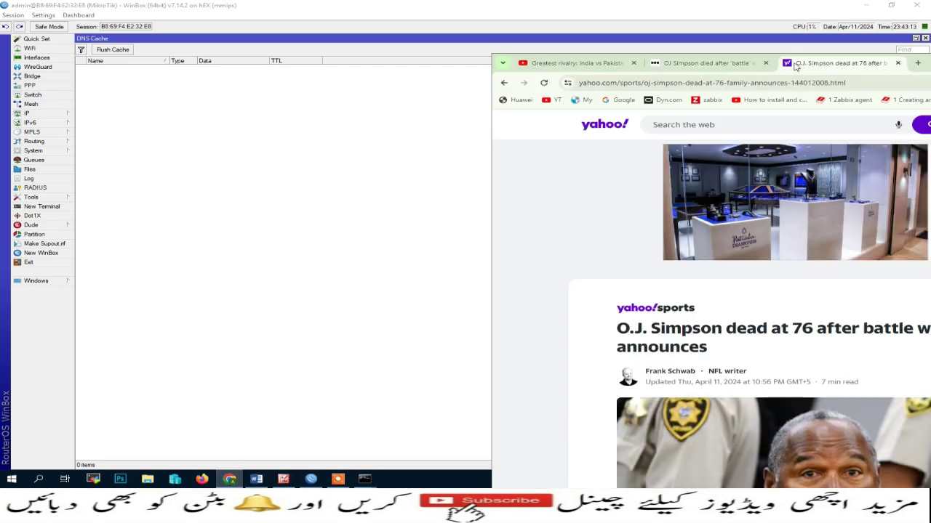
left_click(898, 64)
left_click(765, 64)
left_click(658, 64)
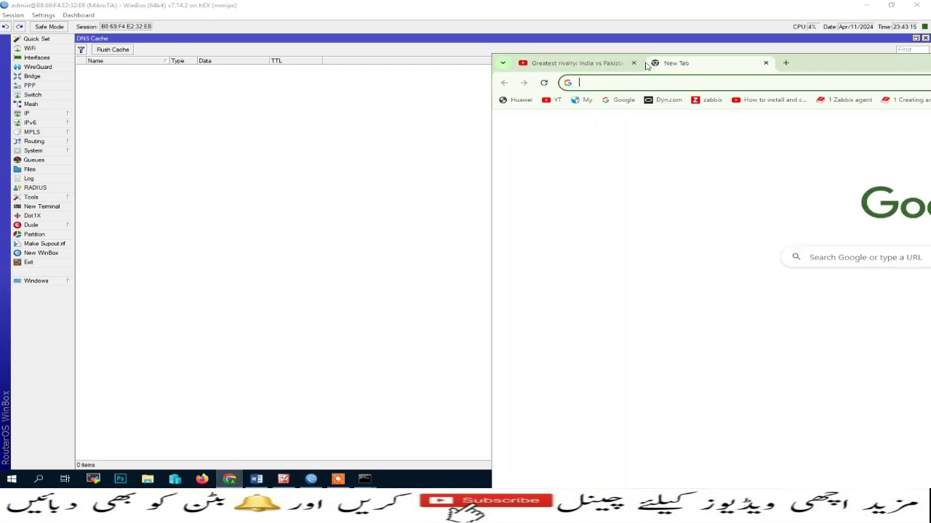
left_click(633, 63)
left_click(624, 99)
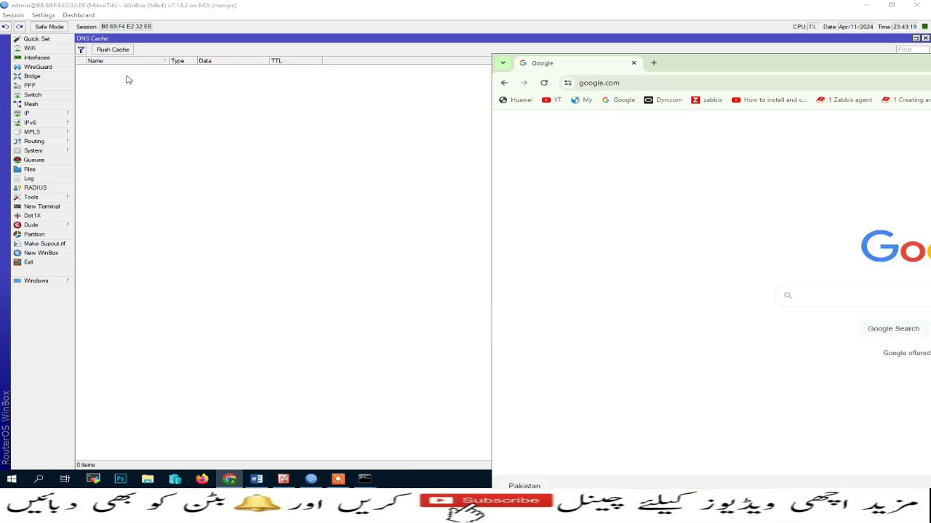
left_click(549, 100)
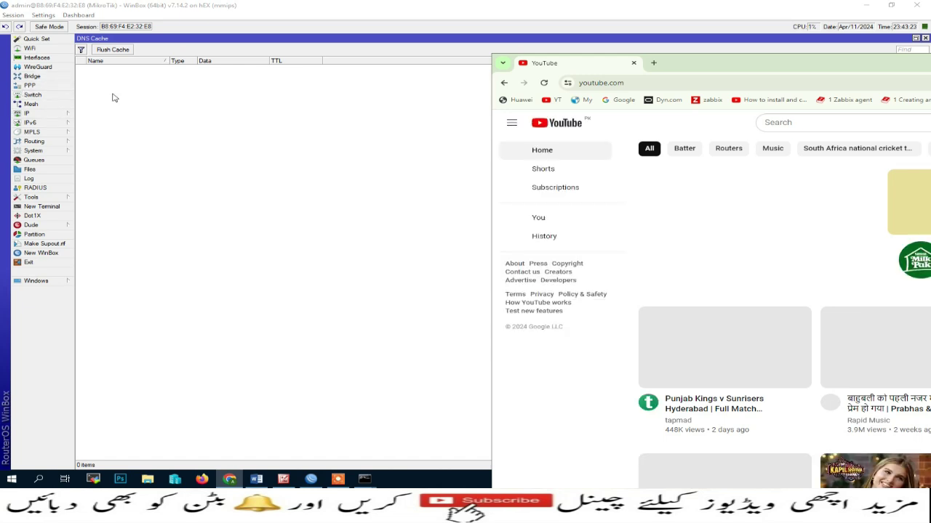
Step: Switch to WinBox, enable the tcp and udp redirect rules in the IP firewall's NAT list, and close the Firewall window
left_click(33, 114)
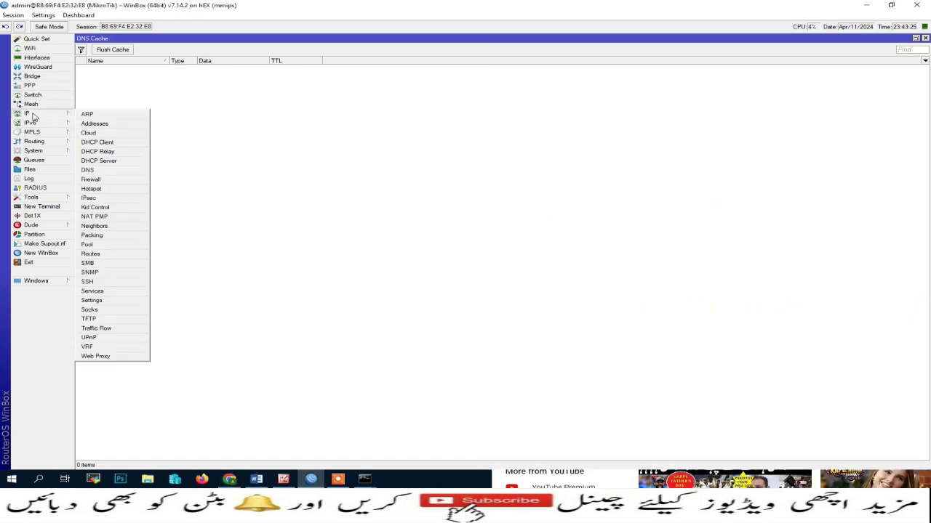
left_click(106, 180)
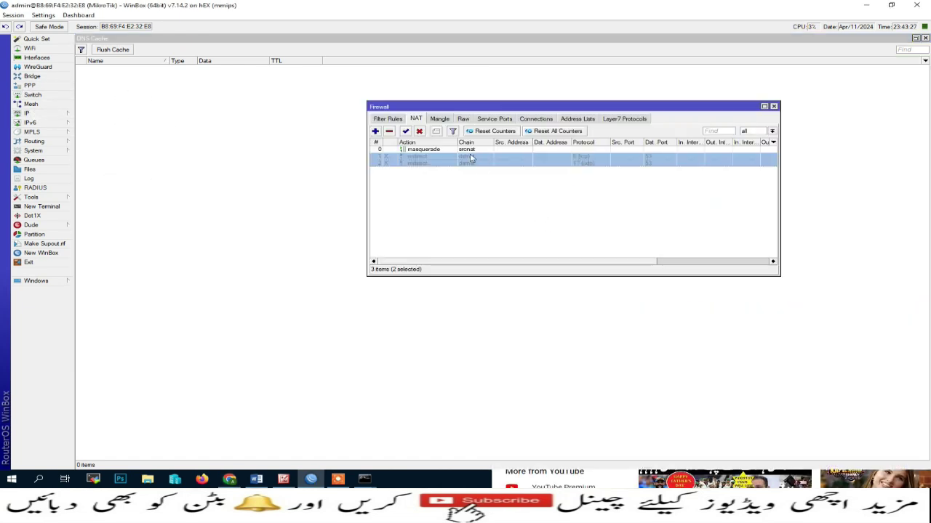
left_click(406, 131)
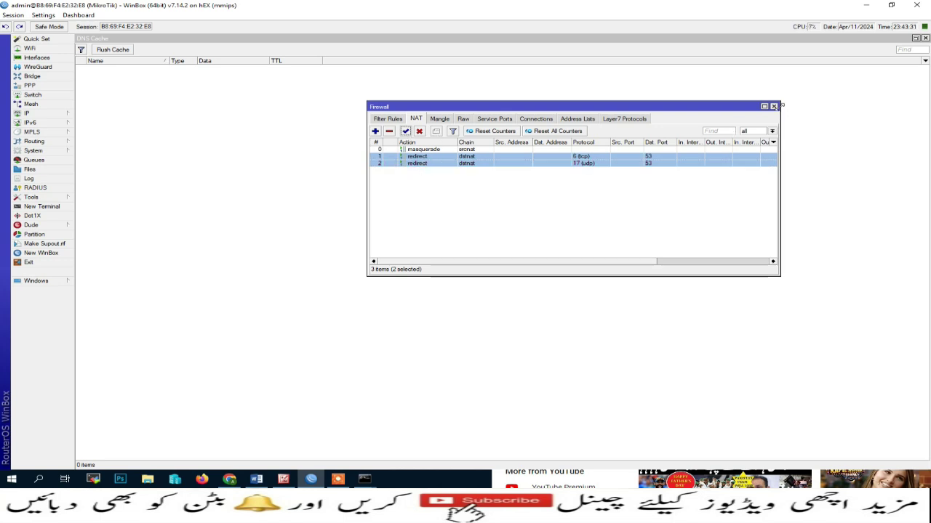
left_click(774, 107)
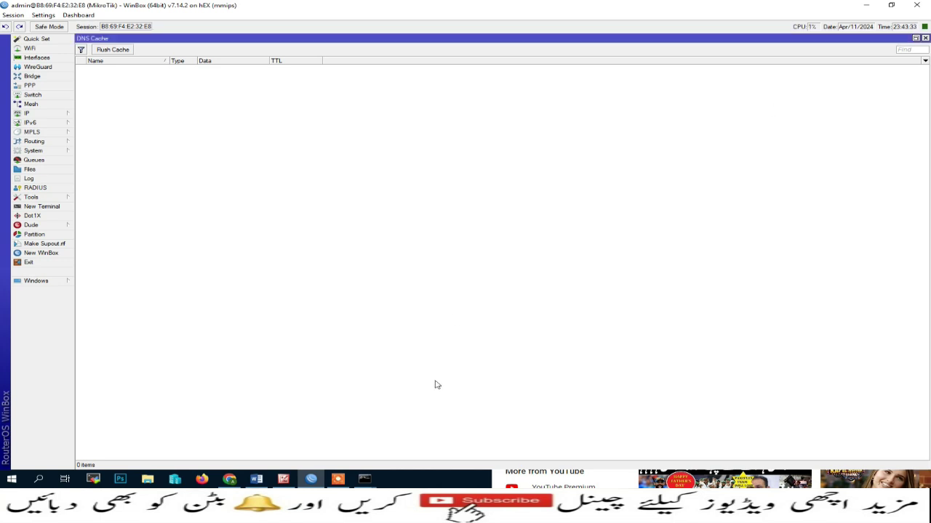
Step: Switch to Chrome, load the YouTube home page again, and open another Windows command prompt by running cmd
left_click(229, 478)
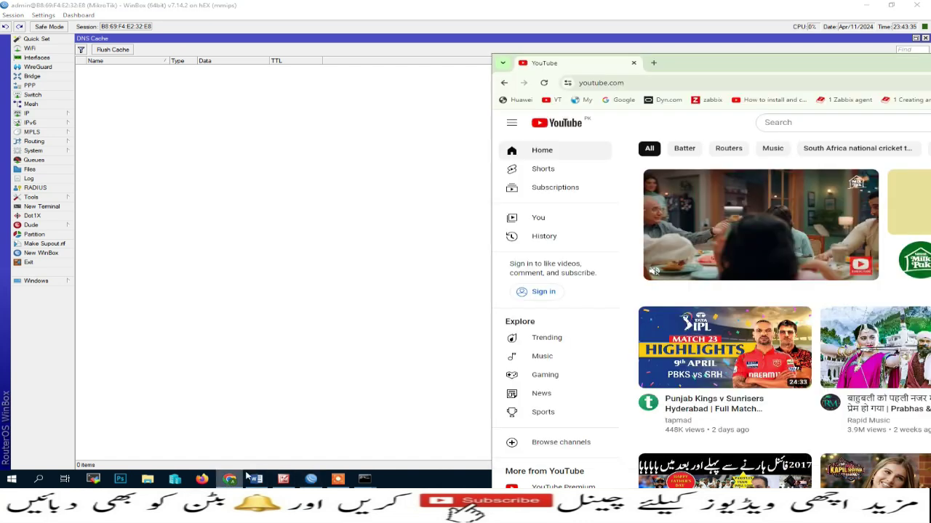
left_click(554, 101)
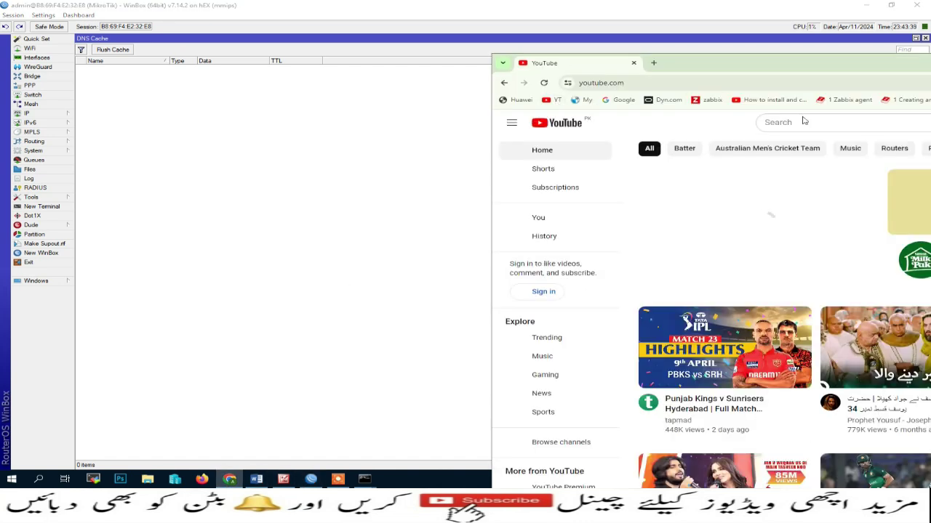
right_click(10, 481)
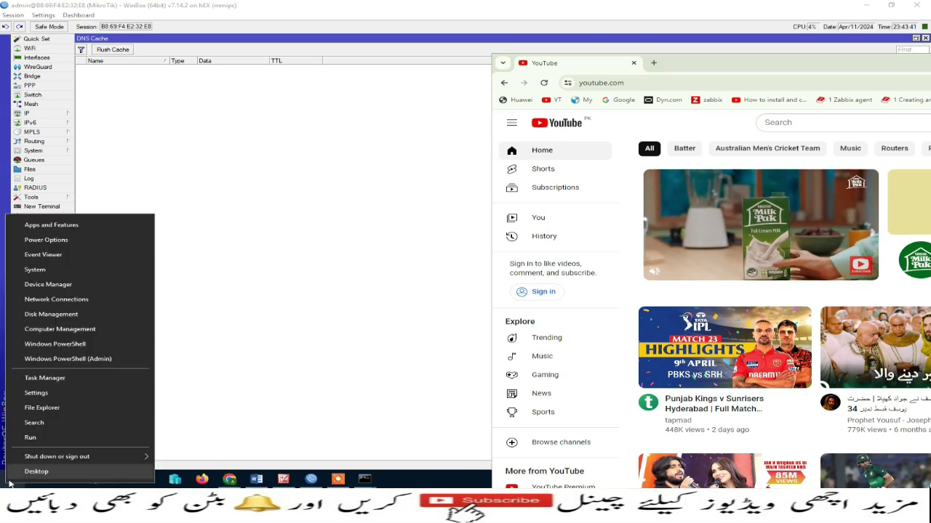
left_click(44, 438)
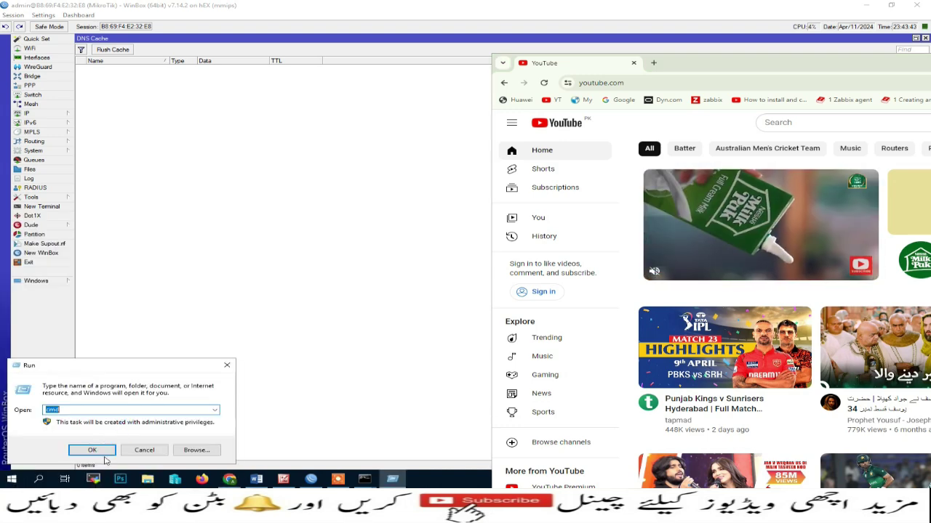
left_click(101, 454)
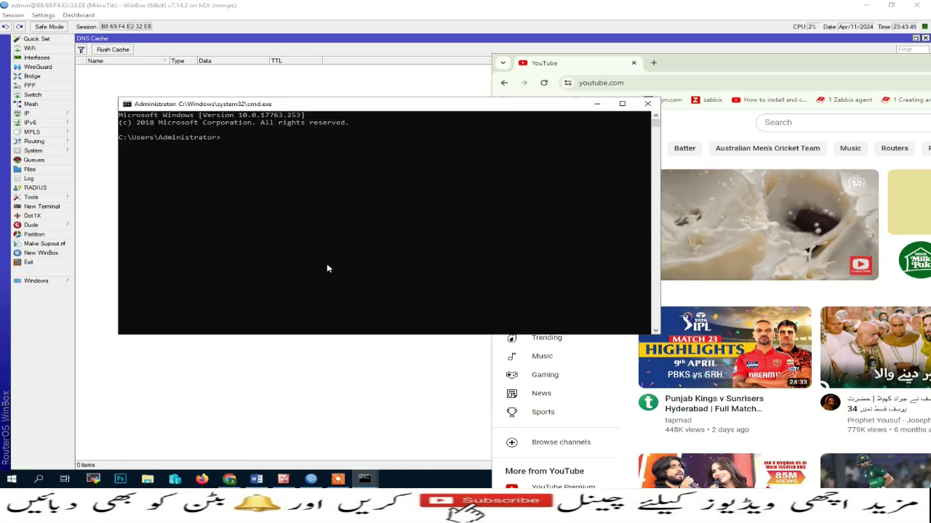
Step: Clear the computer's DNS resolver cache again by running ipconfig /flushdns three times, and minimize the command prompt
type("ipconf")
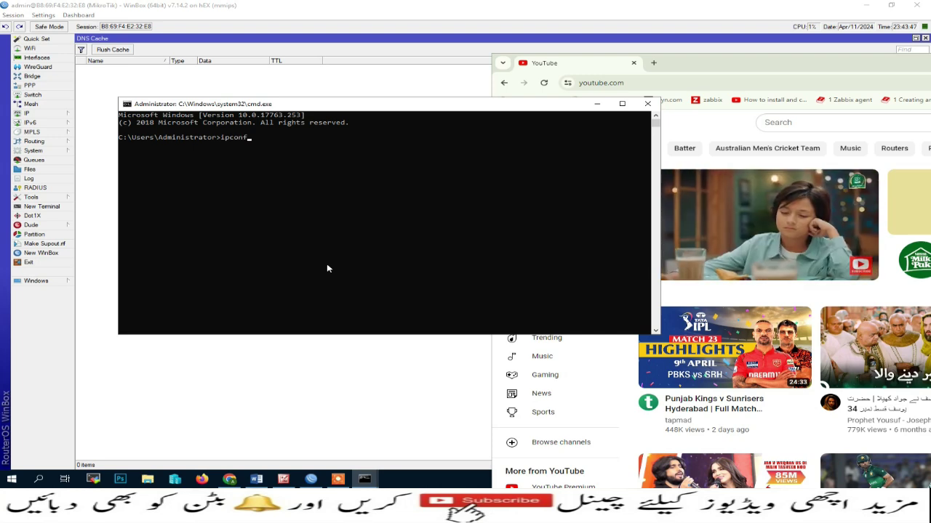
type("ig /f")
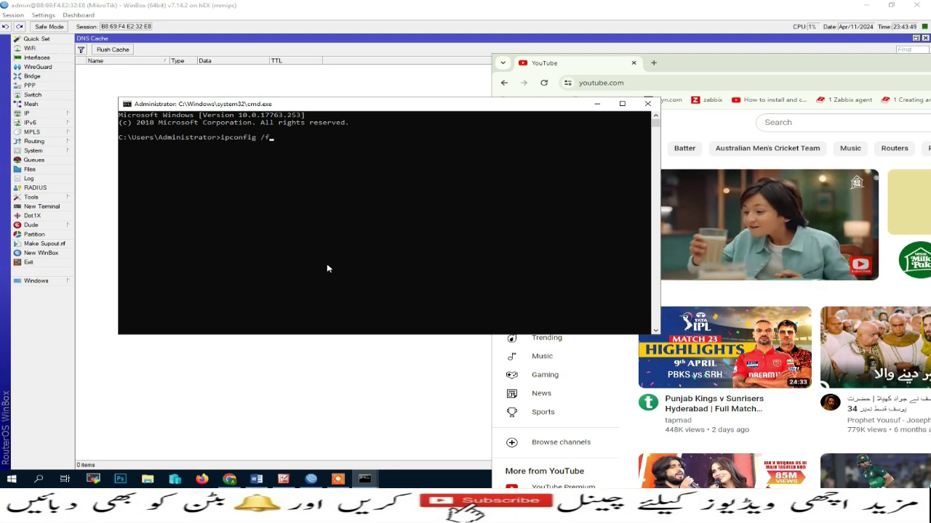
type("lushdns")
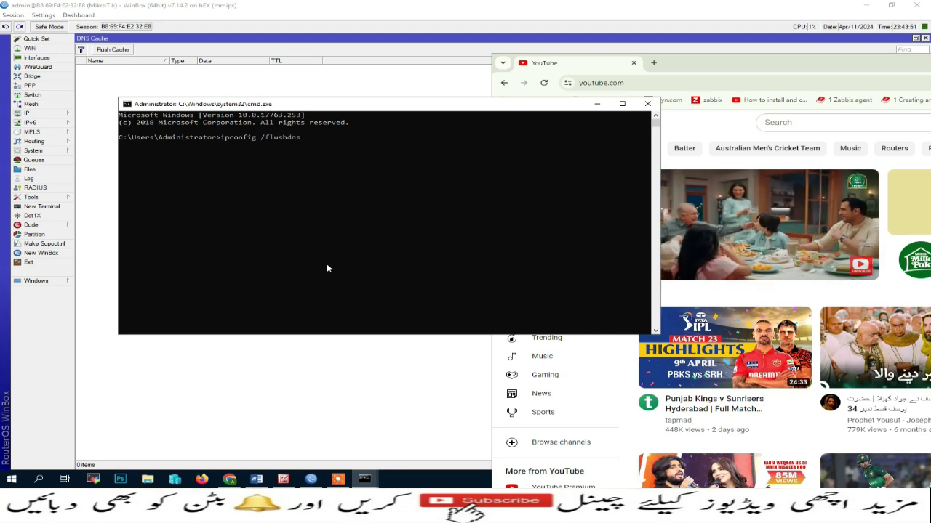
key("Return")
key("Up")
key("Return")
key("Up")
key("Return")
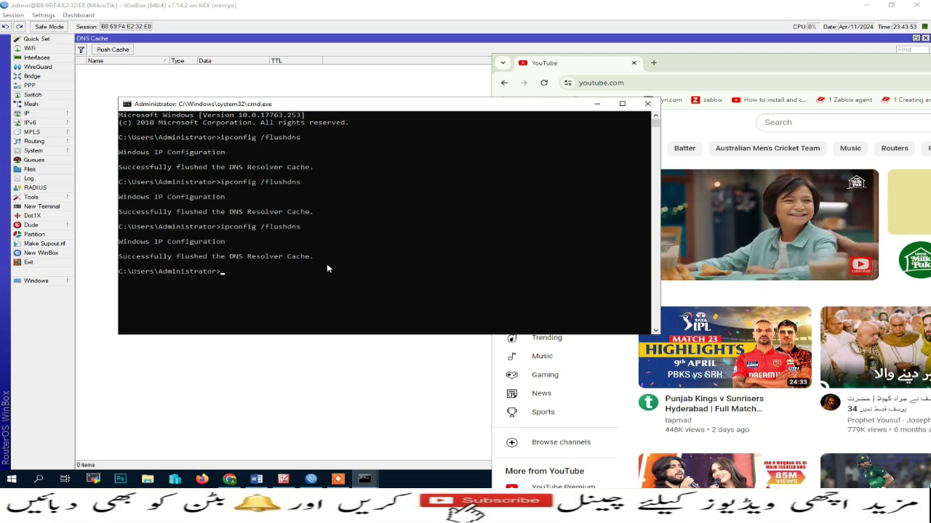
left_click(596, 104)
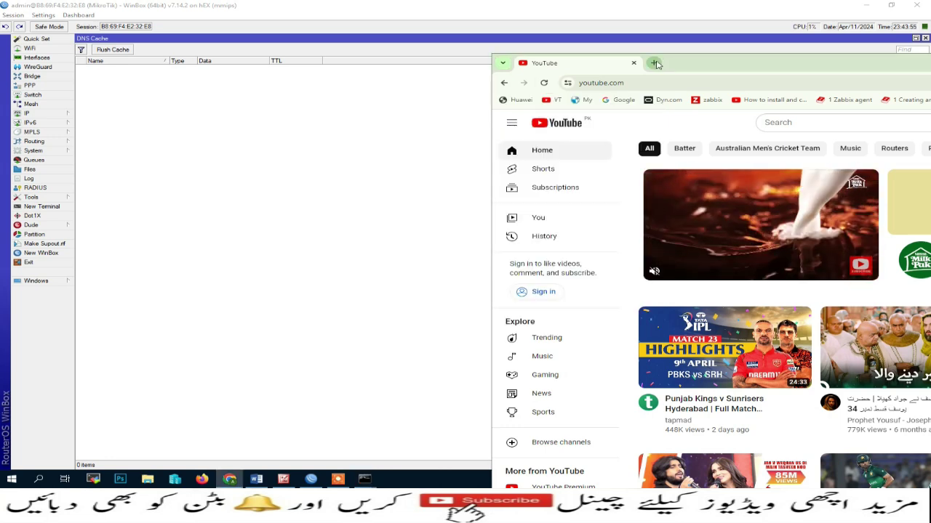
Step: Replace the YouTube tab in Chrome with a new tab and load the bookmarked YouTube and Google sites to generate DNS requests
left_click(655, 64)
left_click(633, 63)
left_click(556, 100)
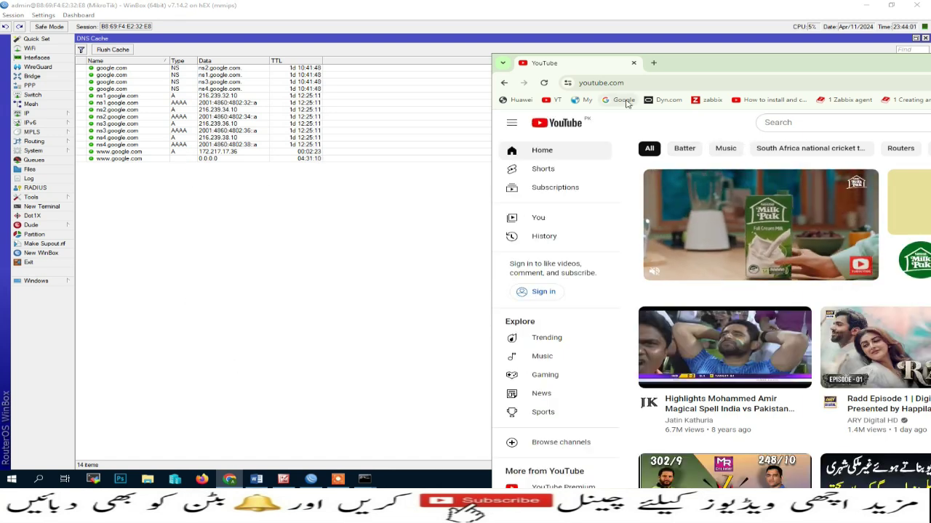
left_click(624, 101)
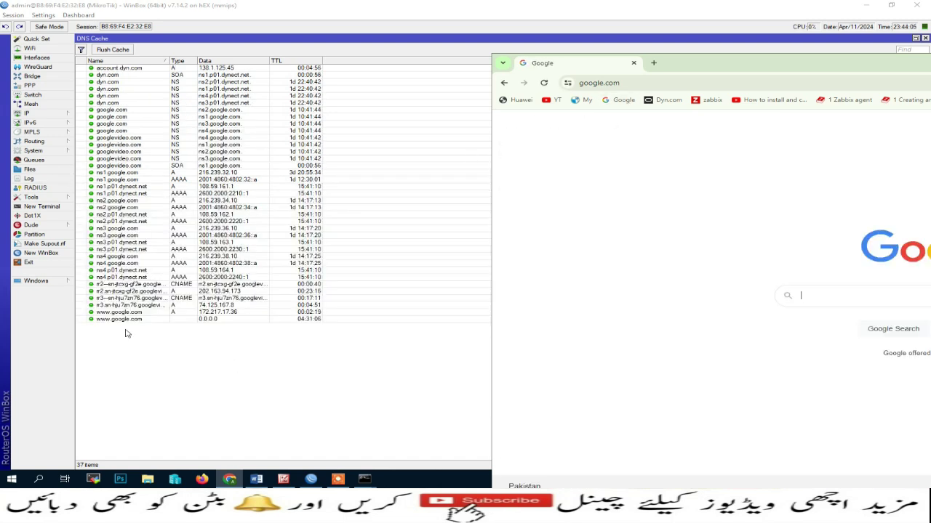